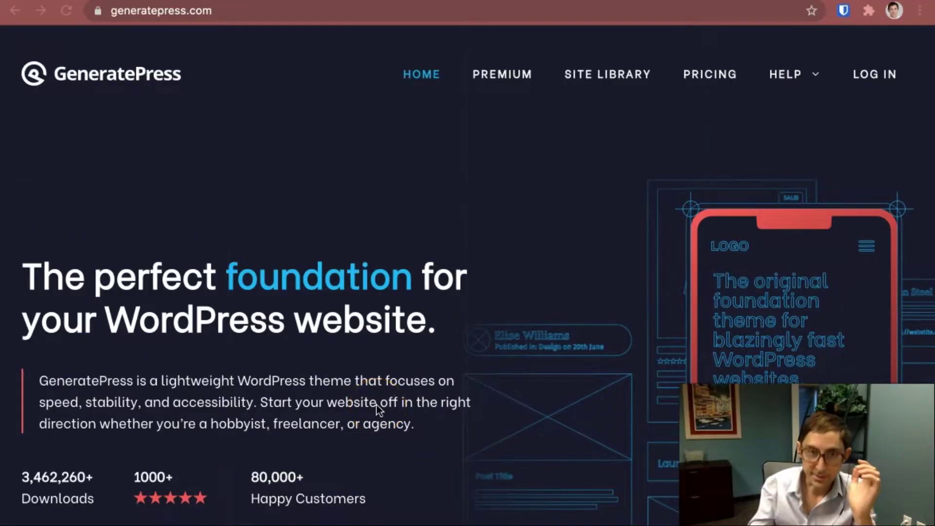
Go to Pages and open the All Courses page in the block editor
{"action": "scroll", "coordinate": [376, 405], "scroll_direction": "down", "scroll_amount": 10}
{"action": "scroll", "coordinate": [380, 410], "scroll_direction": "down", "scroll_amount": 1}
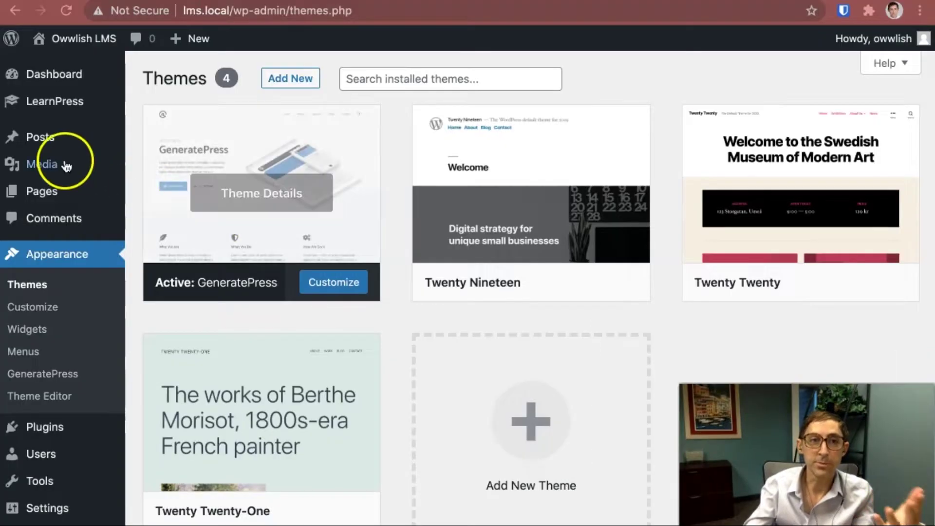
{"action": "left_click", "coordinate": [41, 191]}
{"action": "left_click", "coordinate": [187, 216]}
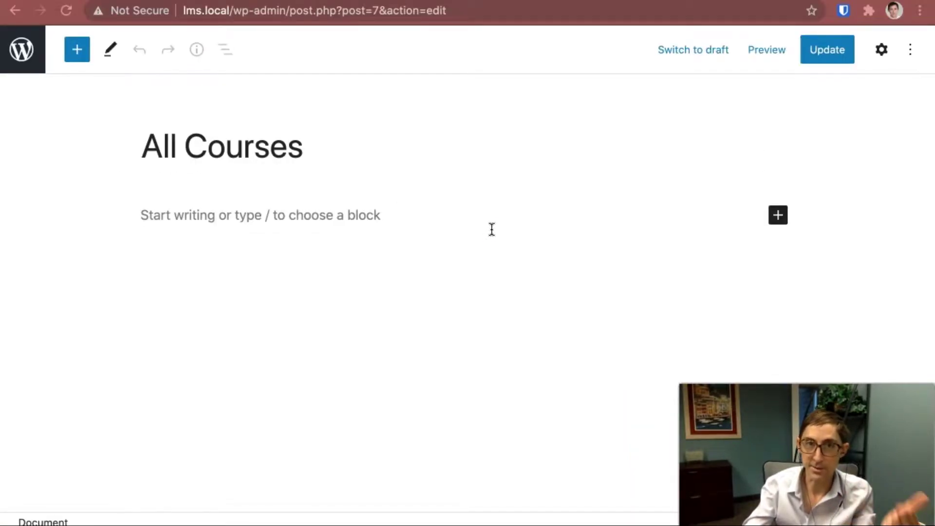
Place the cursor in the empty All Courses body and browse the block inserter without adding blocks
{"action": "left_click", "coordinate": [492, 229]}
{"action": "left_click", "coordinate": [778, 214]}
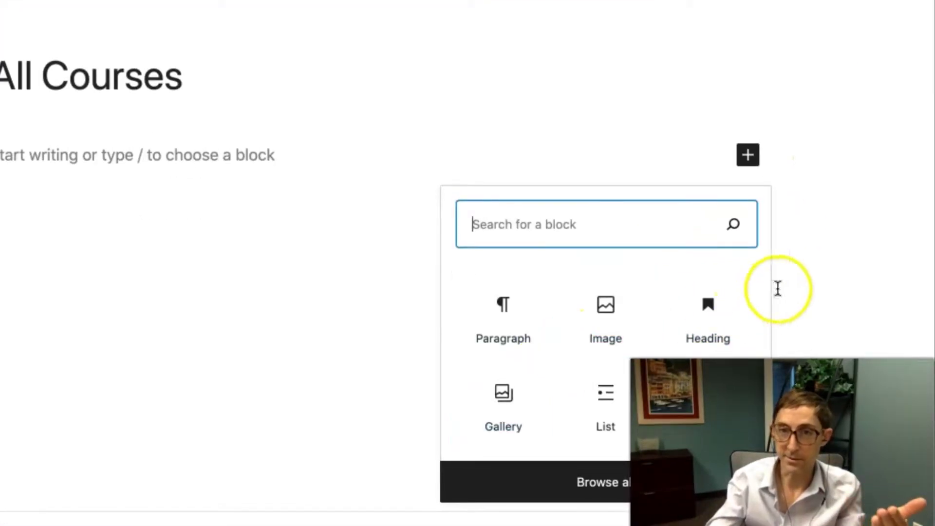
{"action": "left_click", "coordinate": [777, 288]}
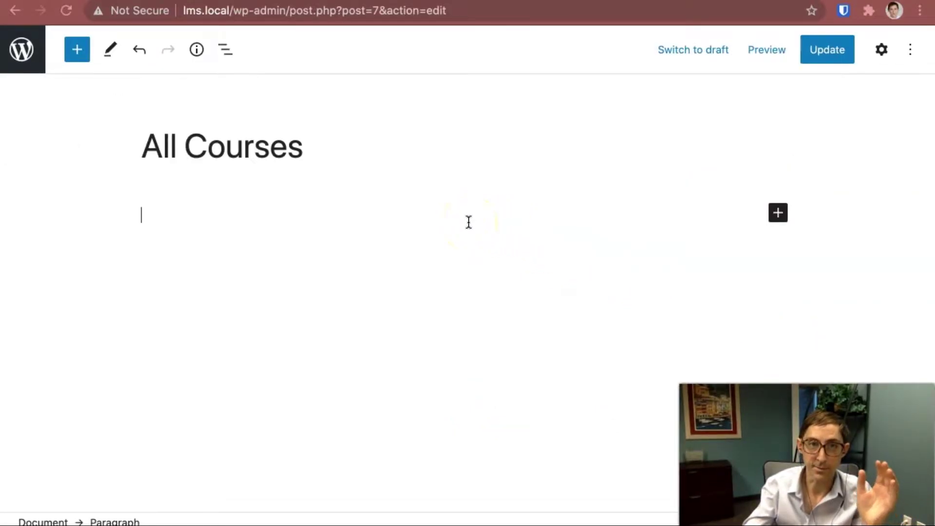
{"action": "left_click", "coordinate": [725, 215]}
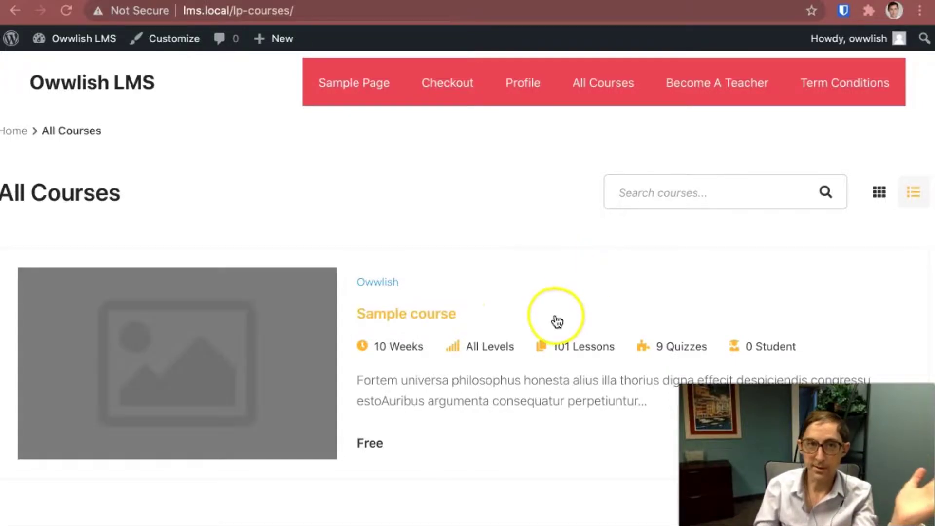
View the Sample course's detail page, then head back to the dashboard, staying on the Leave site prompt
{"action": "scroll", "coordinate": [553, 322], "scroll_direction": "down", "scroll_amount": 2}
{"action": "left_click", "coordinate": [553, 321]}
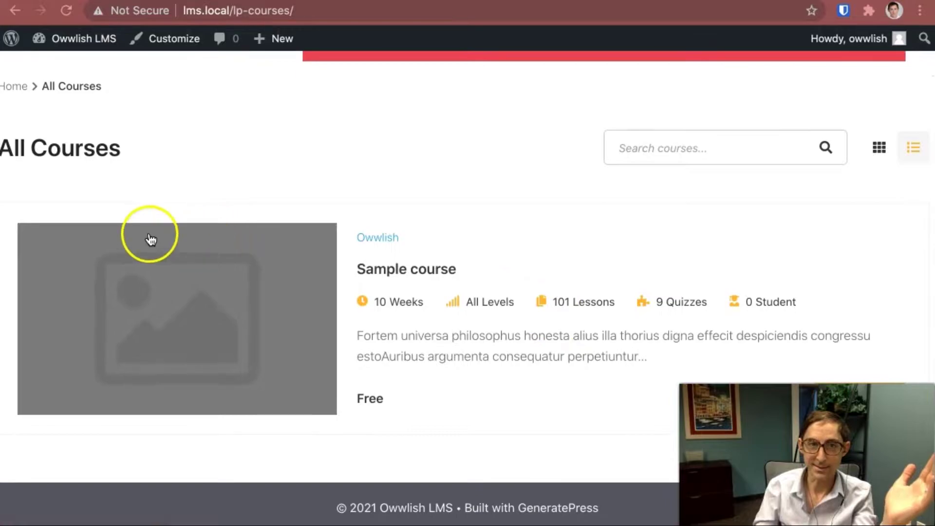
{"action": "scroll", "coordinate": [507, 339], "scroll_direction": "down", "scroll_amount": 10}
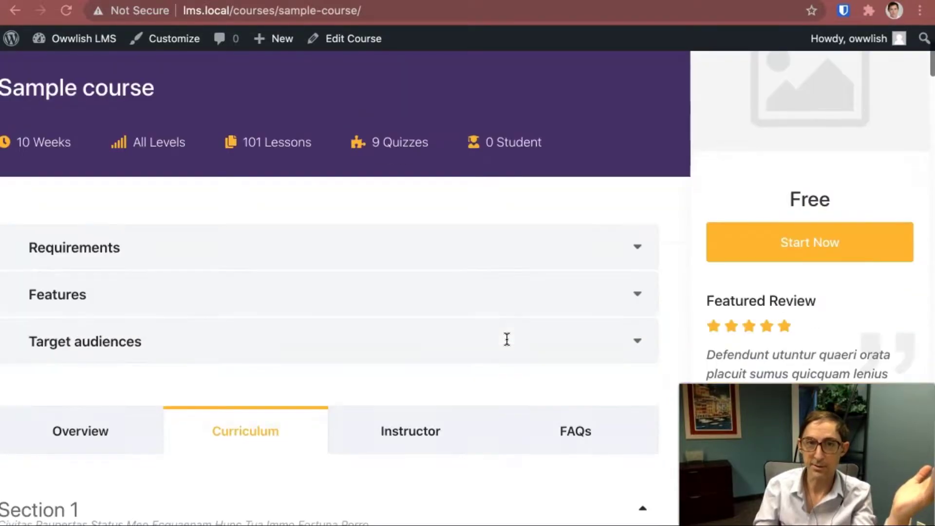
{"action": "scroll", "coordinate": [506, 338], "scroll_direction": "up", "scroll_amount": 10}
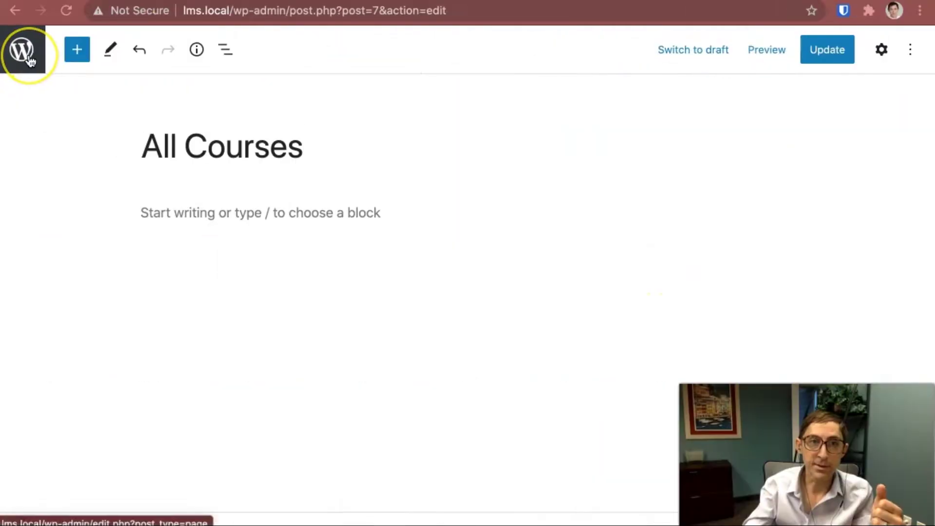
{"action": "left_click", "coordinate": [22, 49]}
{"action": "left_click", "coordinate": [547, 185]}
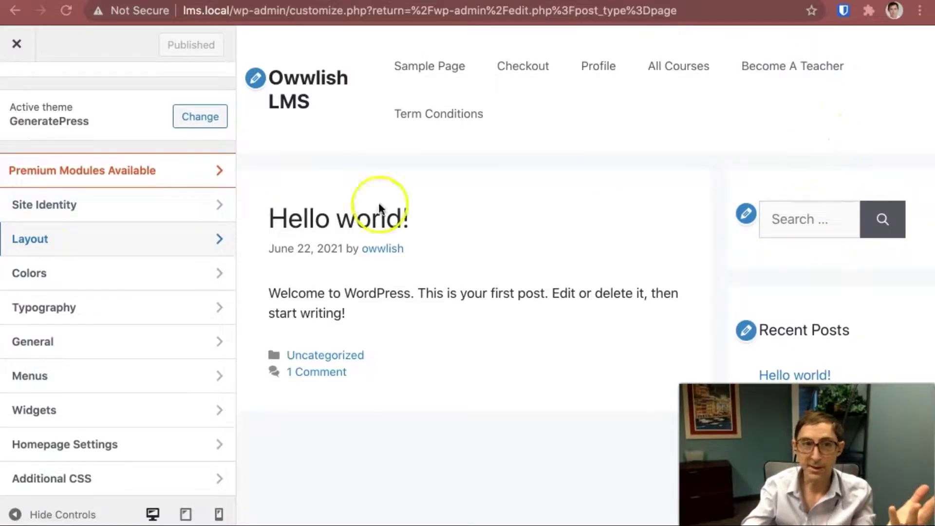
In Colors, set the background colour to teal and blog post titles to red (#e74c3c)
{"action": "left_click", "coordinate": [155, 276]}
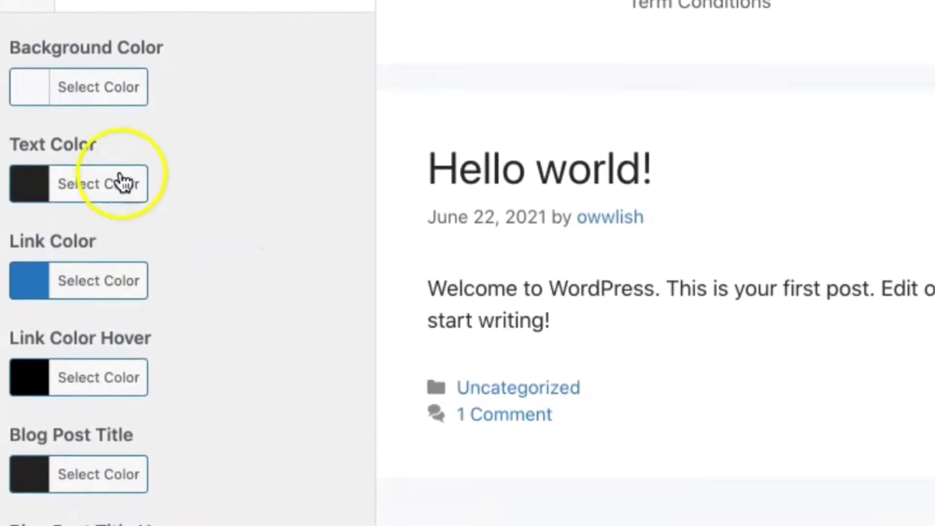
{"action": "left_click", "coordinate": [102, 97]}
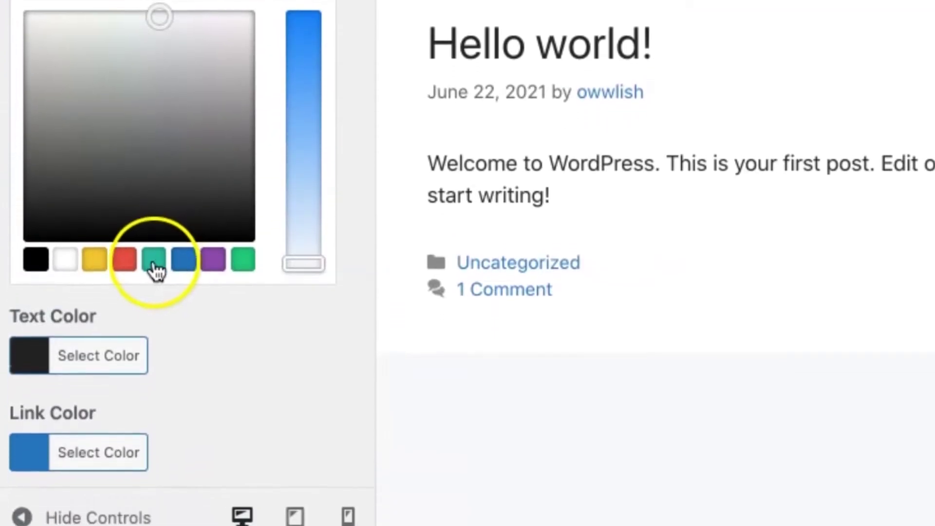
{"action": "left_click", "coordinate": [154, 266]}
{"action": "scroll", "coordinate": [75, 408], "scroll_direction": "down", "scroll_amount": 5}
{"action": "left_click", "coordinate": [75, 407]}
{"action": "scroll", "coordinate": [45, 413], "scroll_direction": "down", "scroll_amount": 3}
{"action": "left_click", "coordinate": [69, 411]}
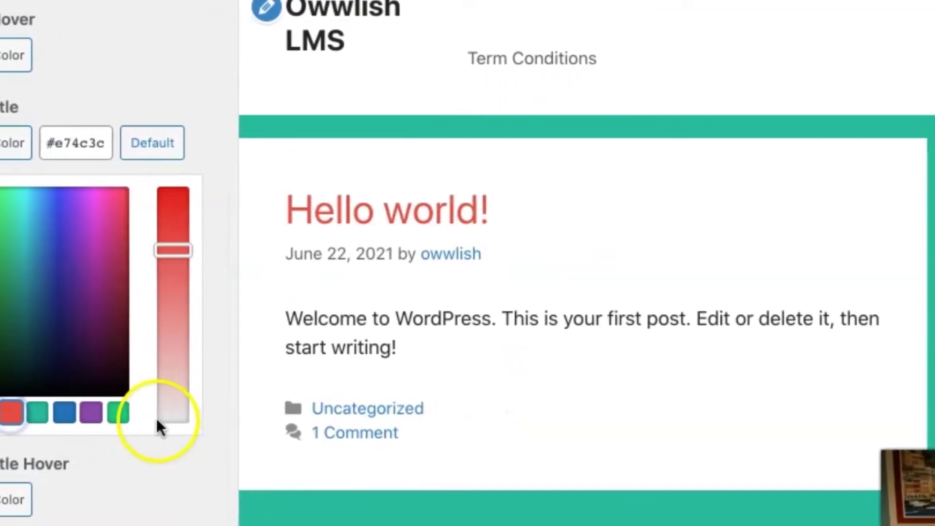
Apply the Classic navigation colour preset and publish the colour changes
{"action": "scroll", "coordinate": [146, 438], "scroll_direction": "down", "scroll_amount": 3}
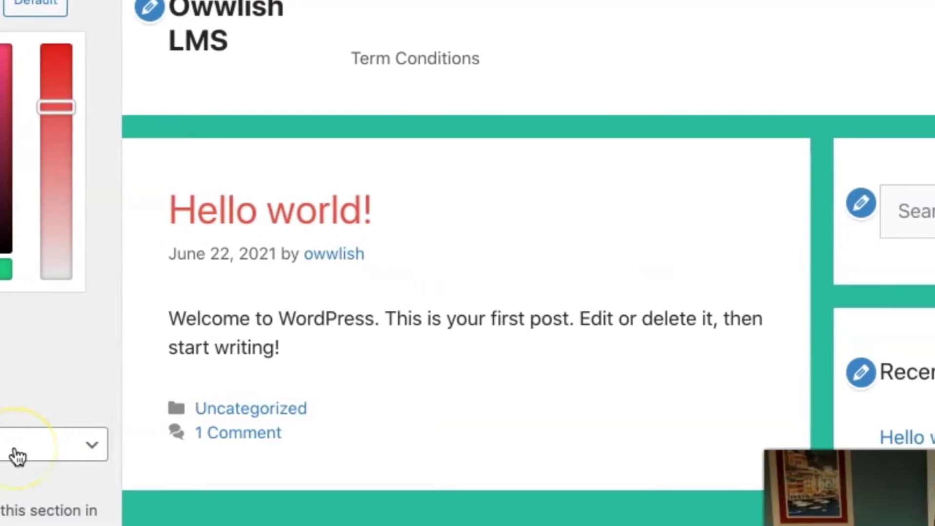
{"action": "left_click", "coordinate": [18, 457]}
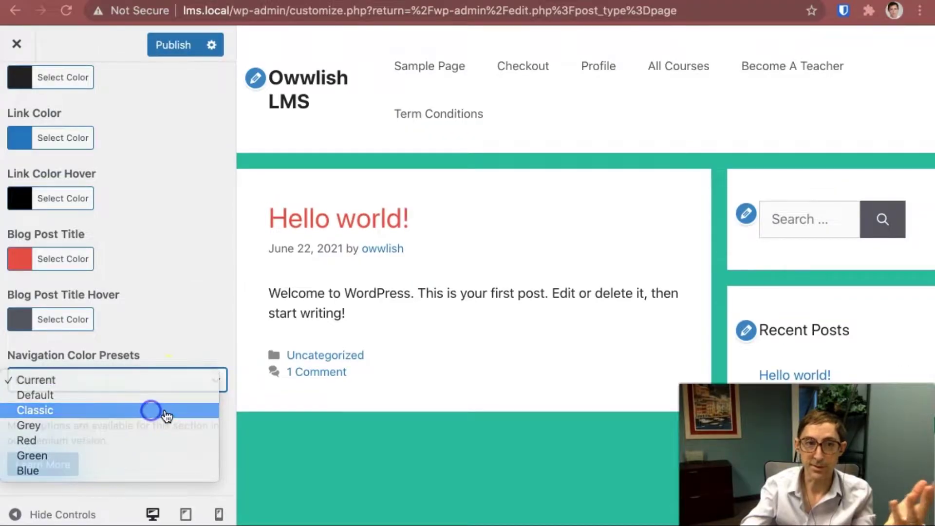
{"action": "left_click", "coordinate": [165, 412]}
{"action": "left_click", "coordinate": [159, 380]}
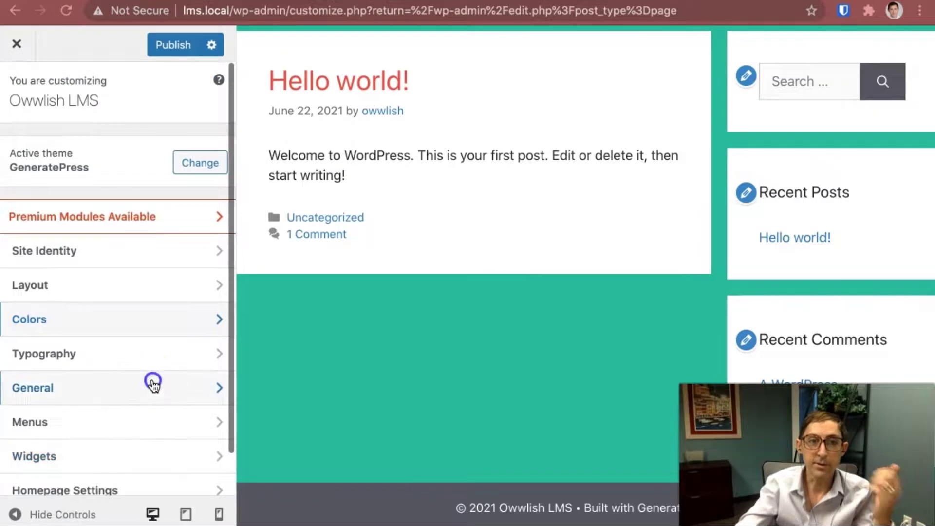
{"action": "left_click", "coordinate": [150, 382]}
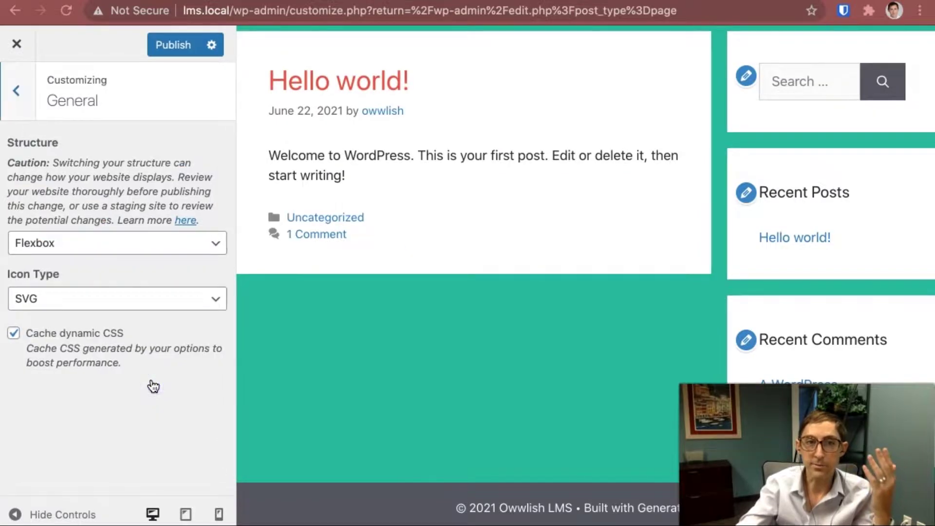
{"action": "left_click", "coordinate": [30, 96]}
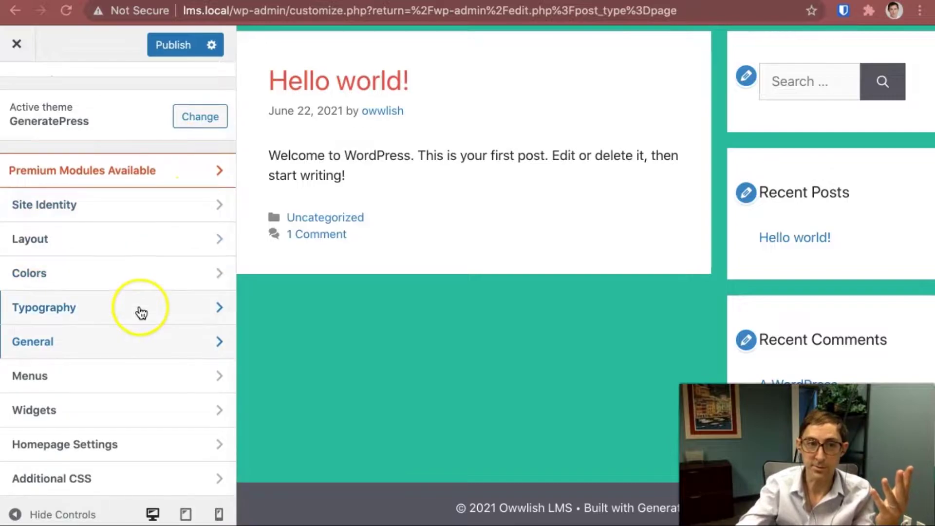
{"action": "scroll", "coordinate": [223, 290], "scroll_direction": "up", "scroll_amount": 2}
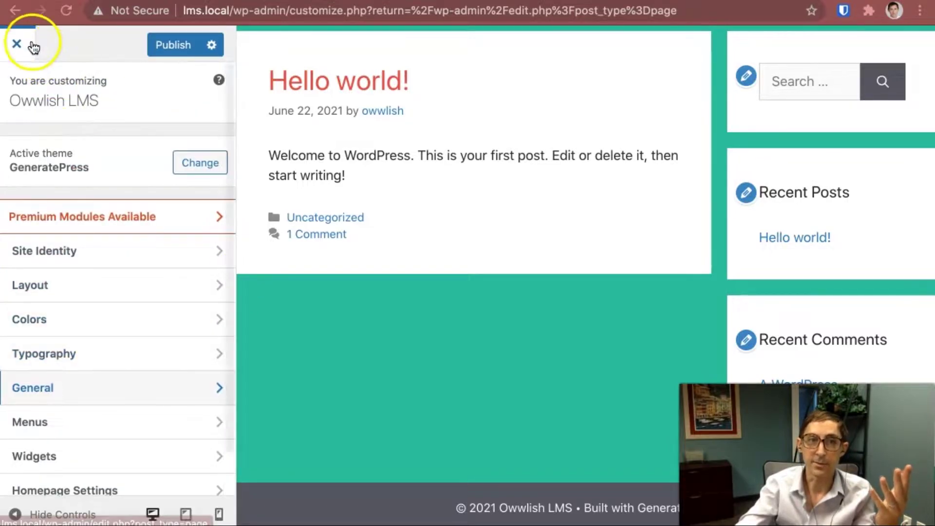
{"action": "left_click", "coordinate": [168, 44]}
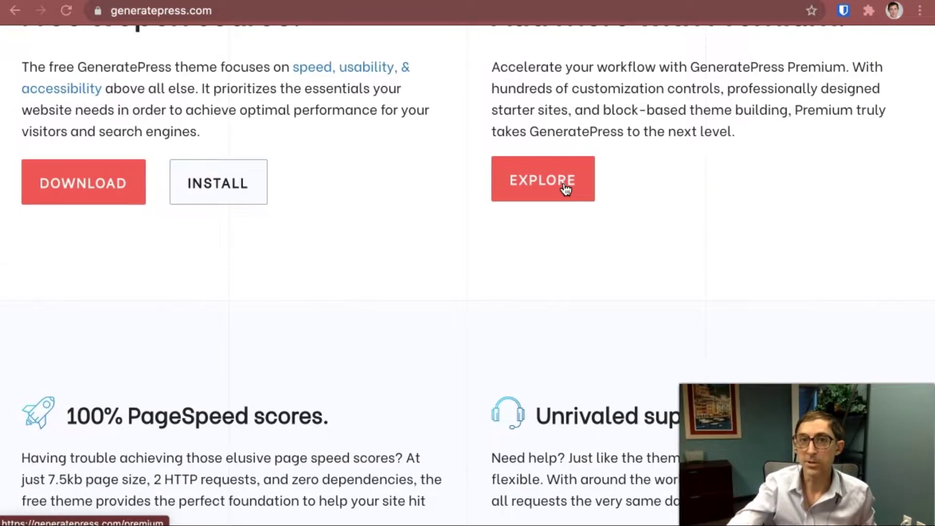
Open the GeneratePress Premium page via EXPLORE and play the Site Library overview video
{"action": "scroll", "coordinate": [564, 188], "scroll_direction": "up", "scroll_amount": 5}
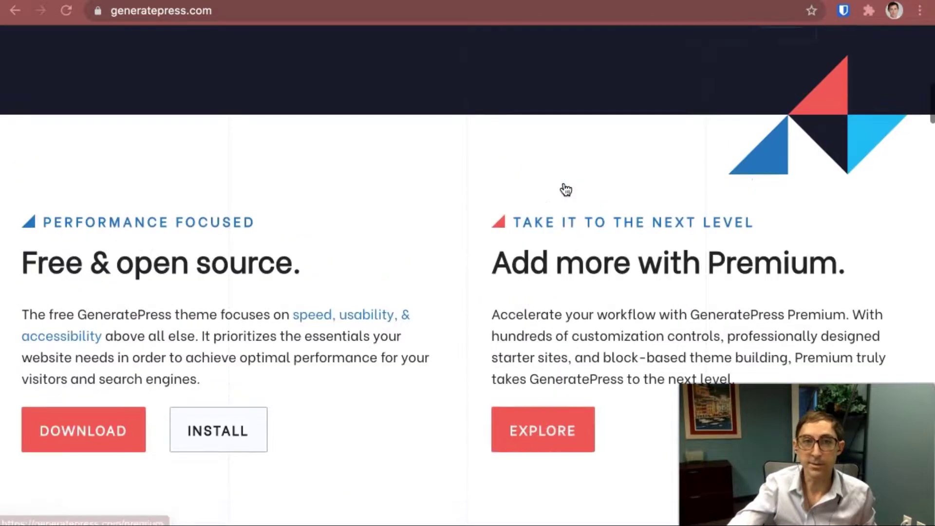
{"action": "scroll", "coordinate": [564, 189], "scroll_direction": "down", "scroll_amount": 3}
{"action": "left_click", "coordinate": [529, 319]}
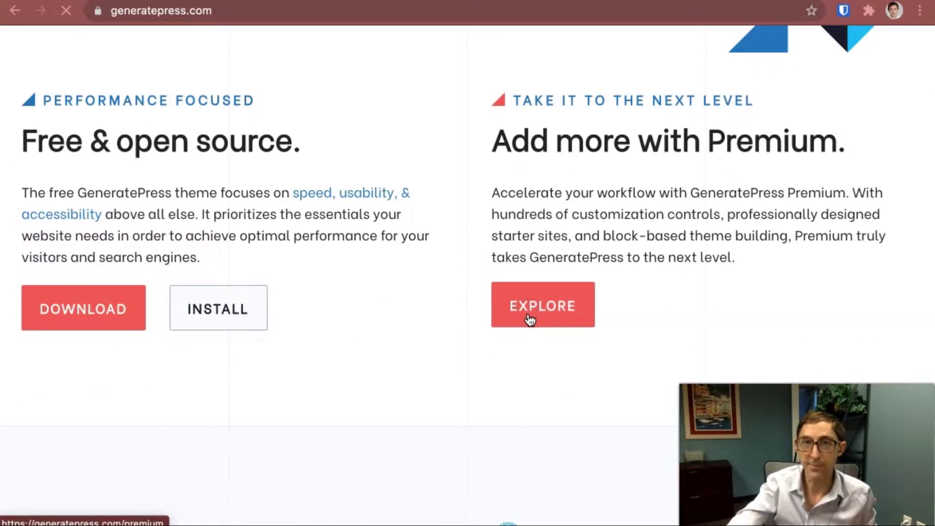
{"action": "scroll", "coordinate": [529, 320], "scroll_direction": "down", "scroll_amount": 8}
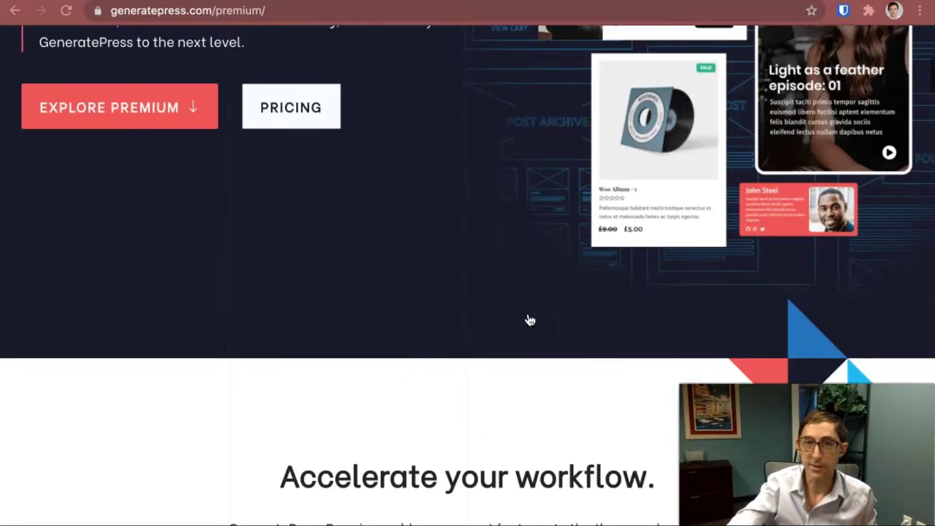
{"action": "scroll", "coordinate": [530, 319], "scroll_direction": "up", "scroll_amount": 2}
{"action": "scroll", "coordinate": [530, 320], "scroll_direction": "down", "scroll_amount": 10}
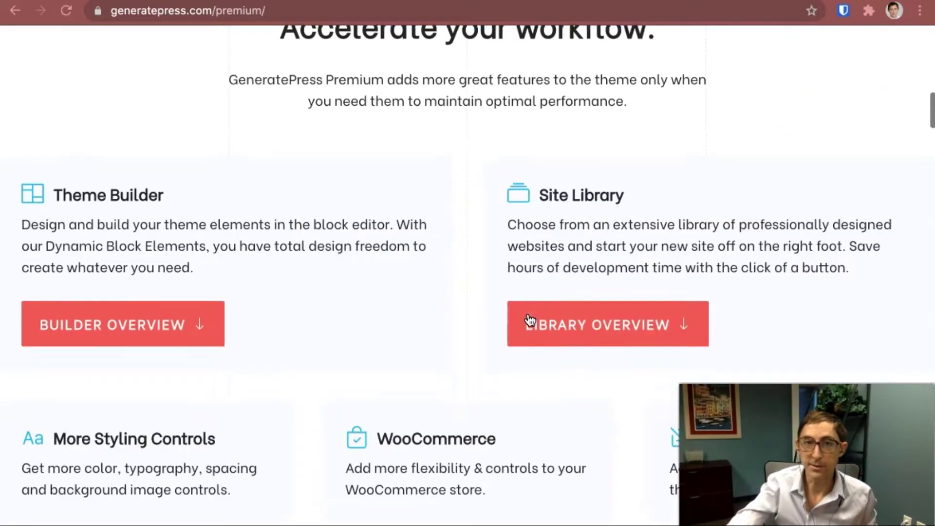
{"action": "scroll", "coordinate": [530, 320], "scroll_direction": "down", "scroll_amount": 1}
{"action": "left_click", "coordinate": [639, 311]}
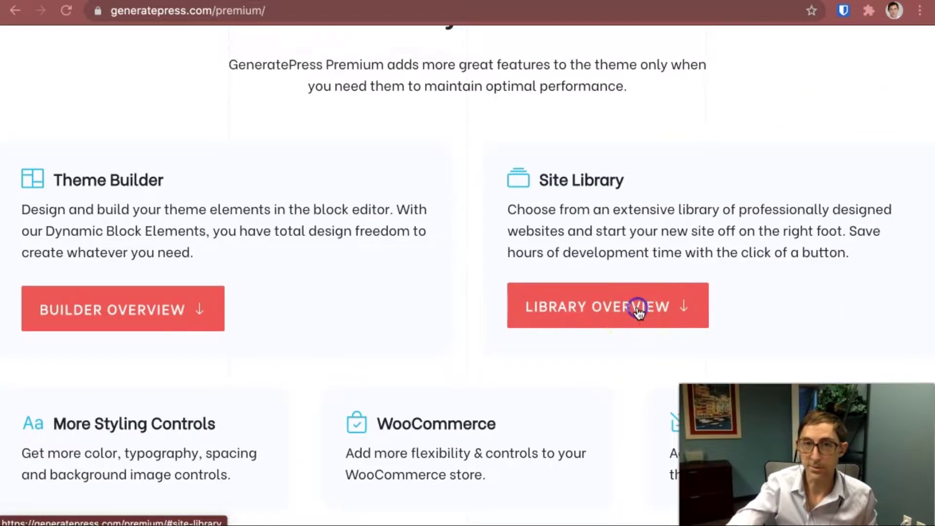
{"action": "scroll", "coordinate": [690, 203], "scroll_direction": "down", "scroll_amount": 2}
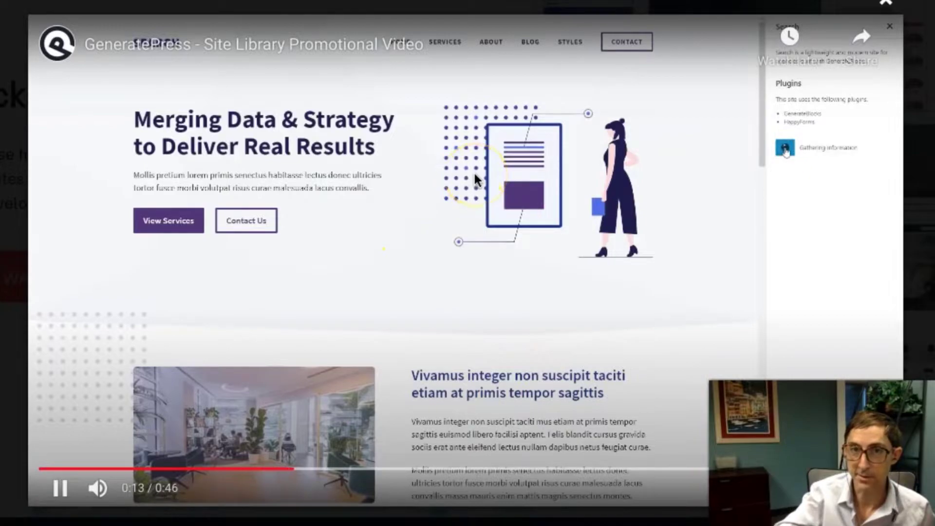
Skip ahead through the Site Library video to the page-editing part, then close it
{"action": "left_click", "coordinate": [403, 469]}
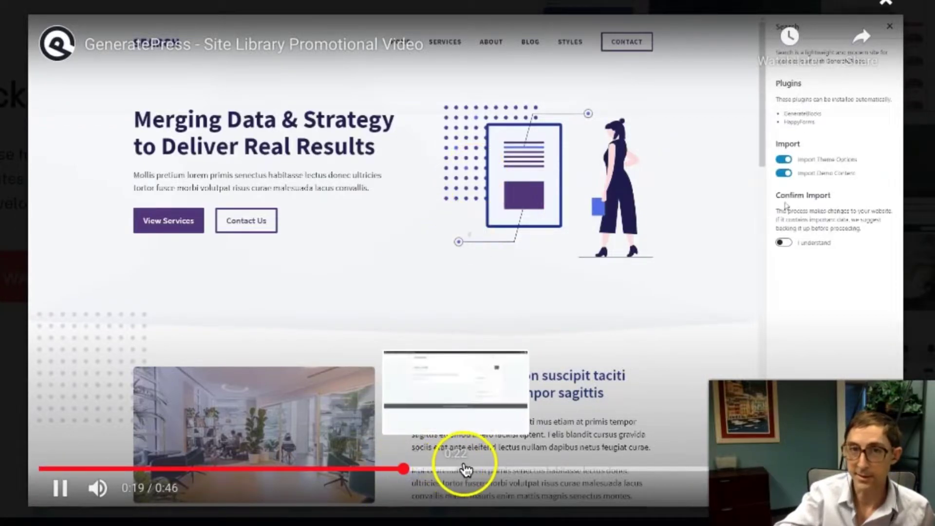
{"action": "left_click", "coordinate": [470, 469]}
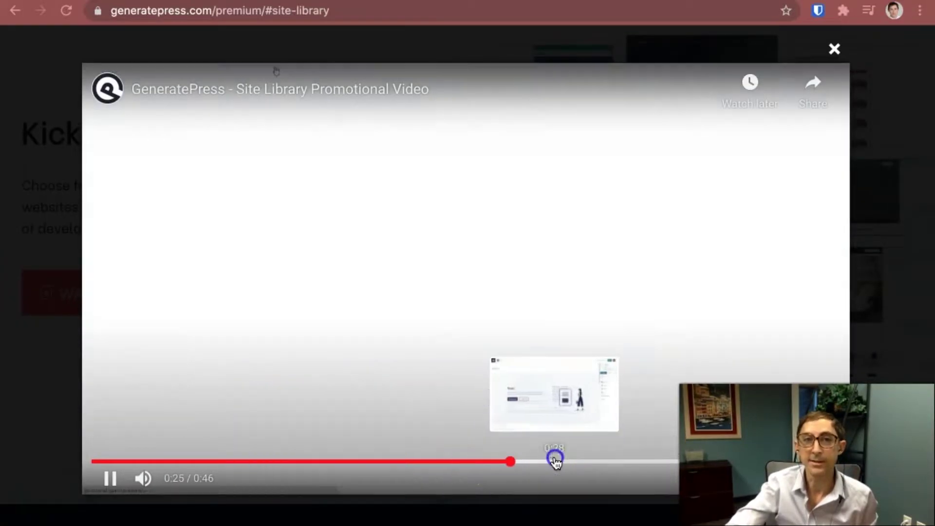
{"action": "left_click", "coordinate": [555, 460]}
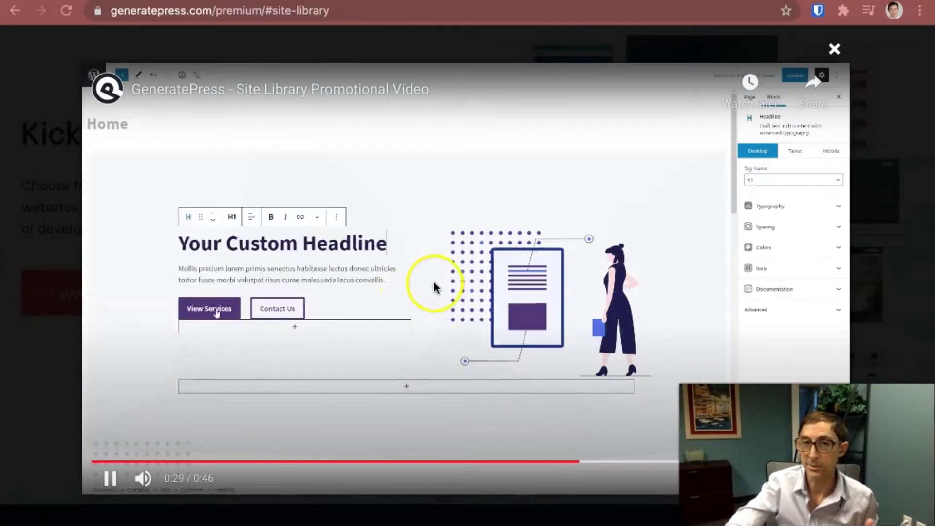
{"action": "key", "text": "Escape"}
Scroll to the Elements section and play the Theme Builder video
{"action": "scroll", "coordinate": [635, 314], "scroll_direction": "down", "scroll_amount": 8}
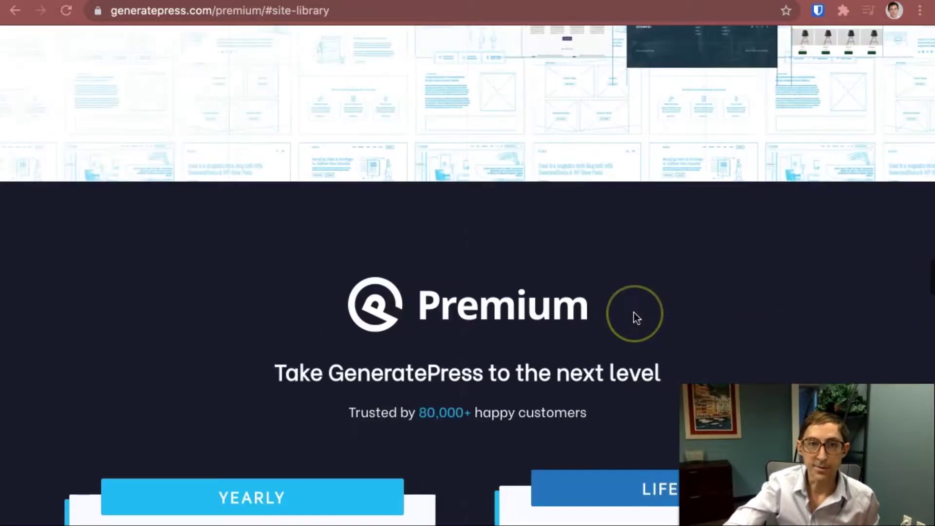
{"action": "scroll", "coordinate": [636, 317], "scroll_direction": "down", "scroll_amount": 4}
{"action": "scroll", "coordinate": [633, 316], "scroll_direction": "up", "scroll_amount": 12}
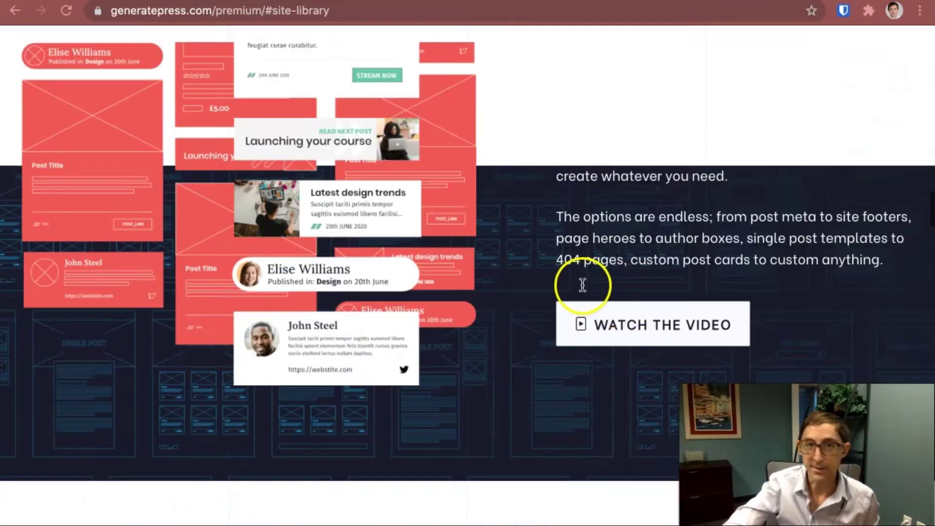
{"action": "scroll", "coordinate": [583, 287], "scroll_direction": "up", "scroll_amount": 5}
{"action": "scroll", "coordinate": [579, 438], "scroll_direction": "down", "scroll_amount": 3}
{"action": "left_click", "coordinate": [635, 413]}
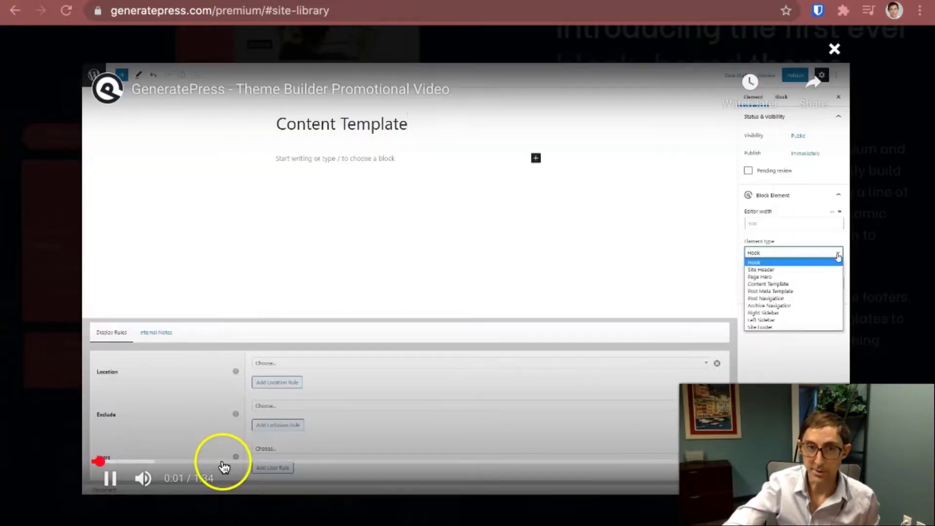
Skip the Theme Builder video ahead through 0:16, 0:25, 0:35, 0:48, 0:54 to about 1:01
{"action": "left_click", "coordinate": [222, 462]}
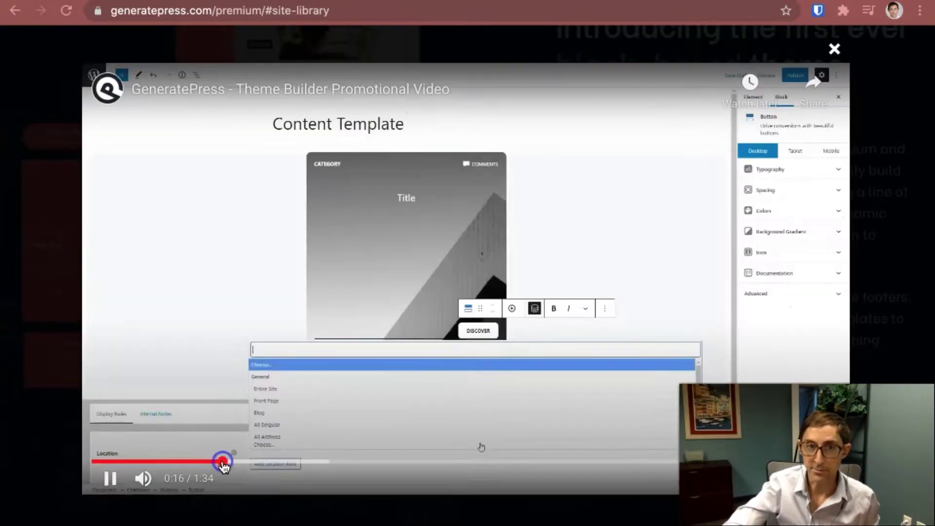
{"action": "left_click", "coordinate": [295, 462]}
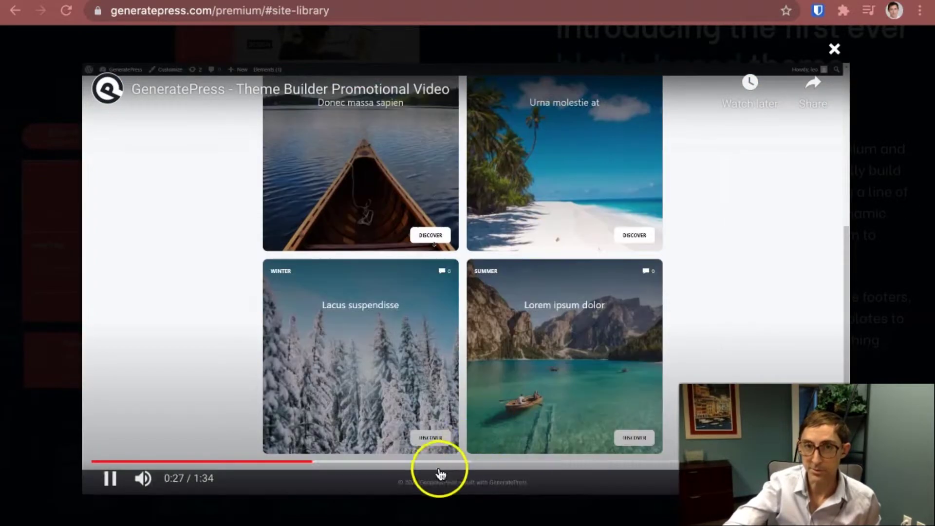
{"action": "left_click", "coordinate": [377, 461]}
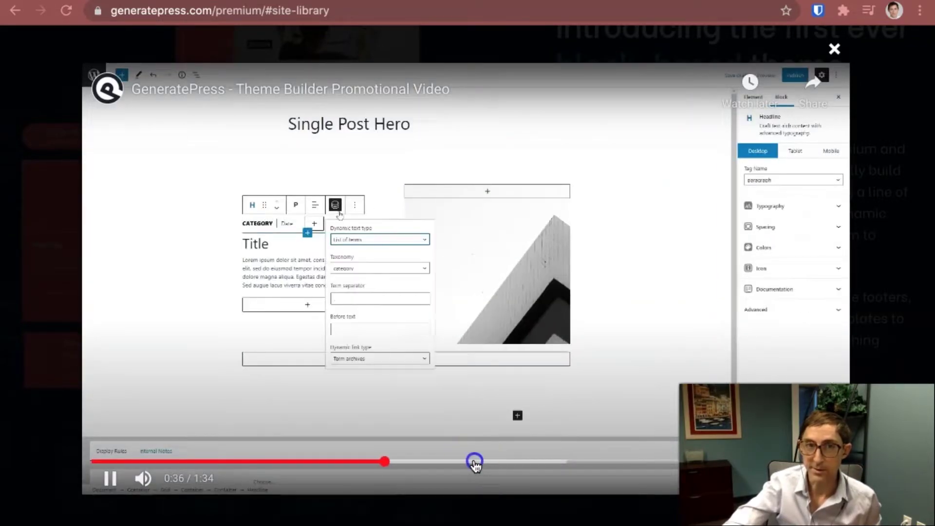
{"action": "left_click", "coordinate": [475, 462]}
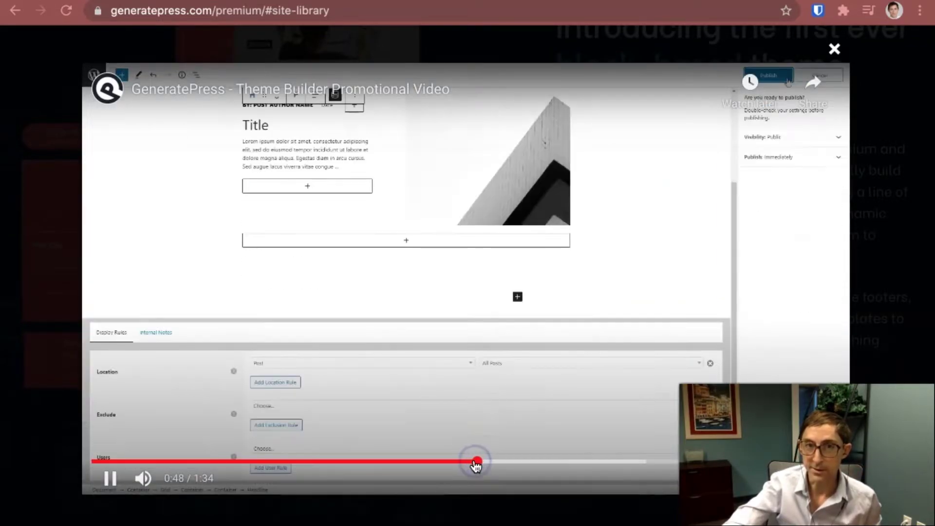
{"action": "left_click", "coordinate": [522, 463]}
{"action": "left_click", "coordinate": [558, 462]}
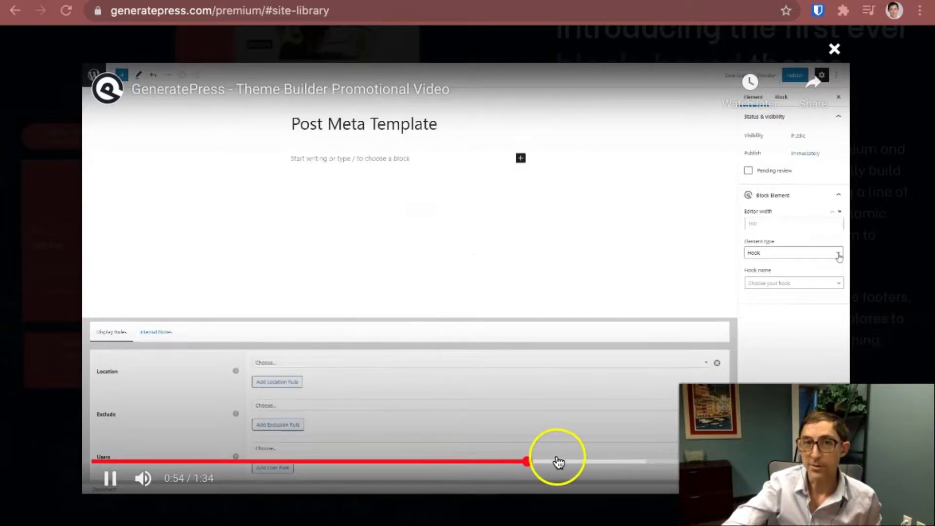
{"action": "left_click", "coordinate": [574, 461]}
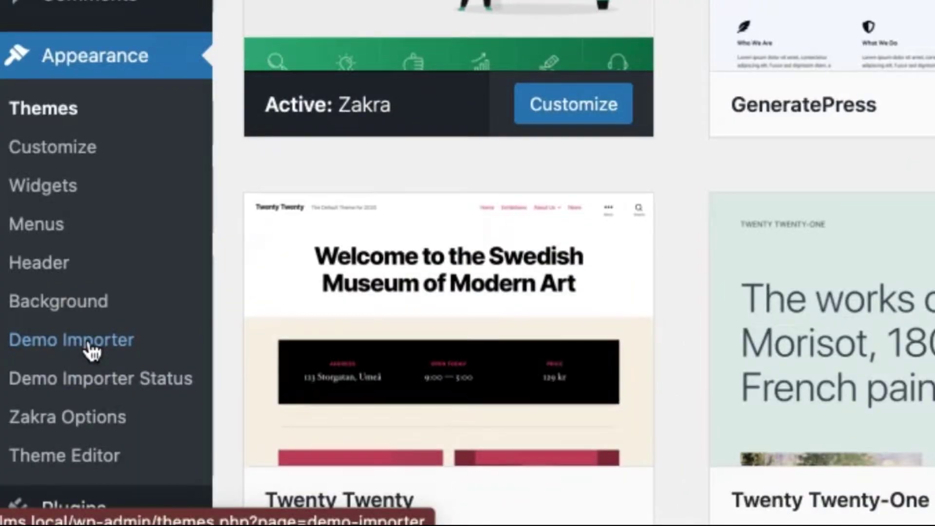
Open Zakra's Demo Importer, search the demos for 'course', then clear the search
{"action": "left_click", "coordinate": [91, 350]}
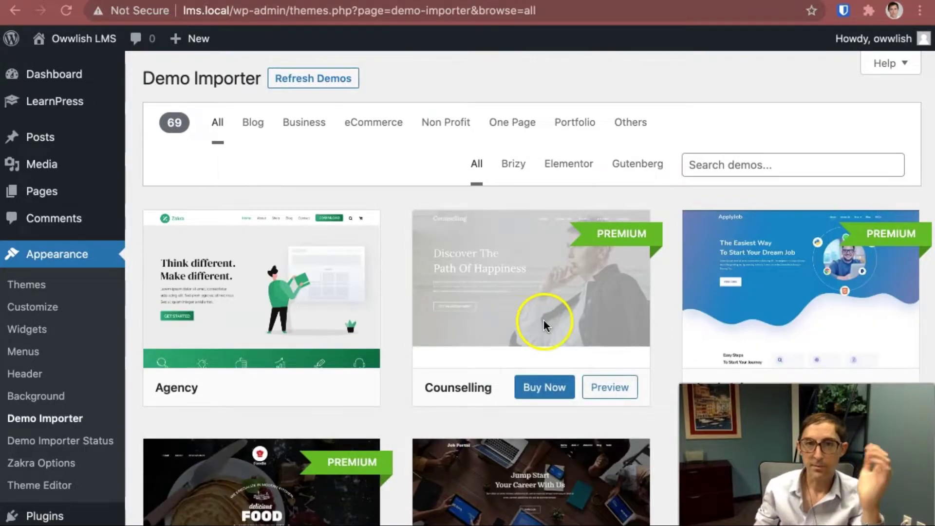
{"action": "mouse_move", "coordinate": [490, 278]}
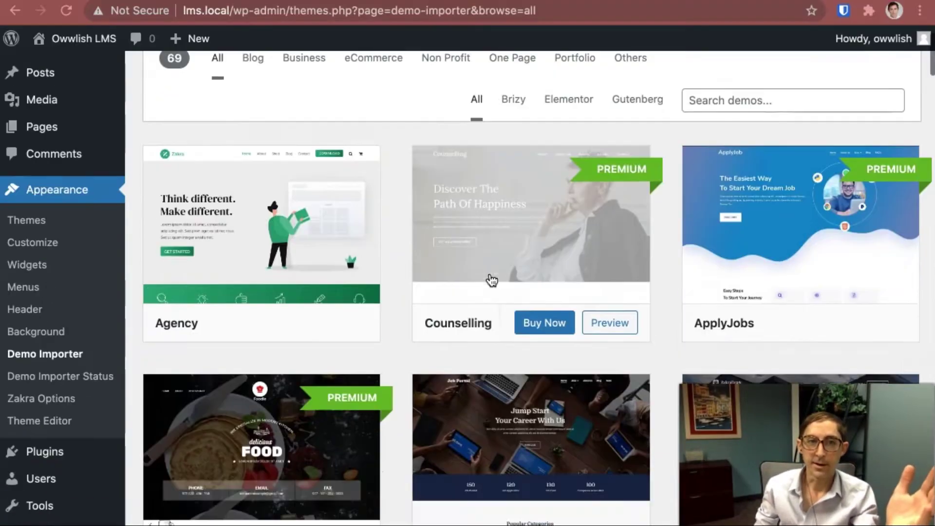
{"action": "scroll", "coordinate": [441, 319], "scroll_direction": "down", "scroll_amount": 5}
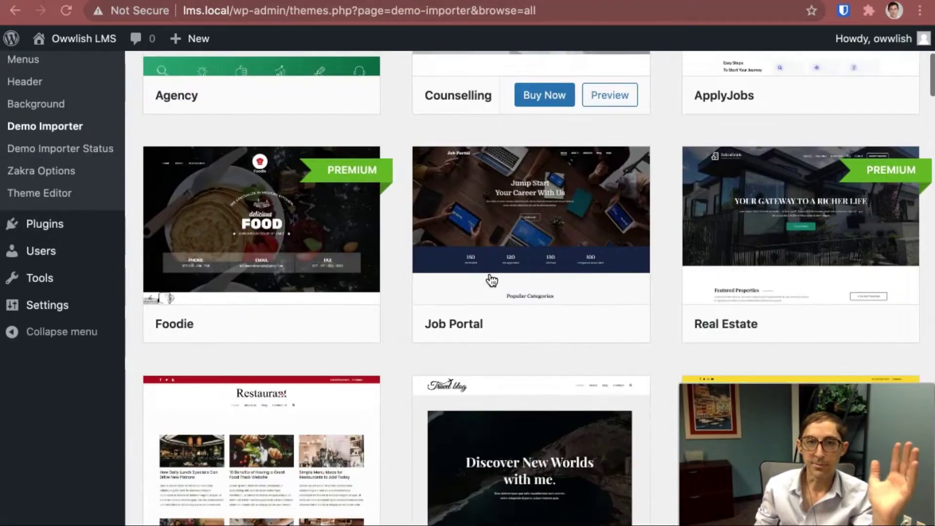
{"action": "scroll", "coordinate": [507, 207], "scroll_direction": "up", "scroll_amount": 1}
{"action": "scroll", "coordinate": [506, 207], "scroll_direction": "up", "scroll_amount": 5}
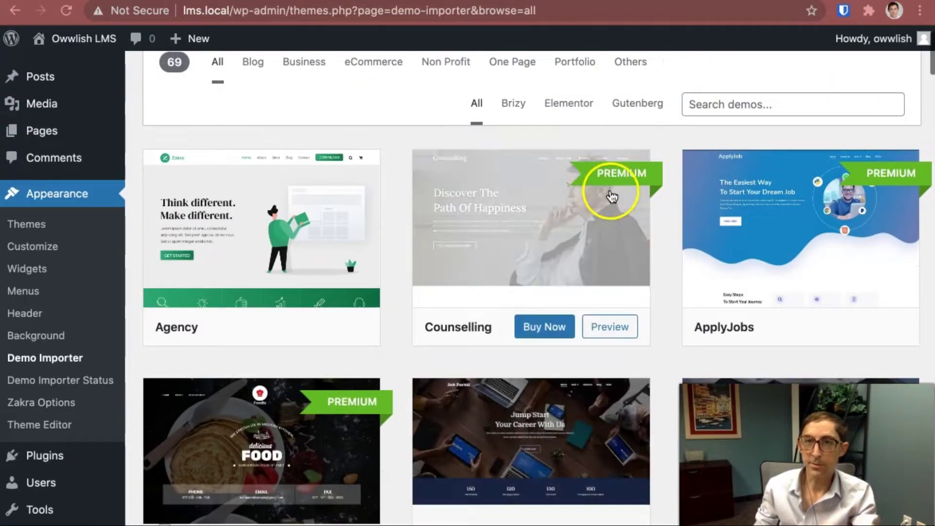
{"action": "left_click", "coordinate": [747, 104]}
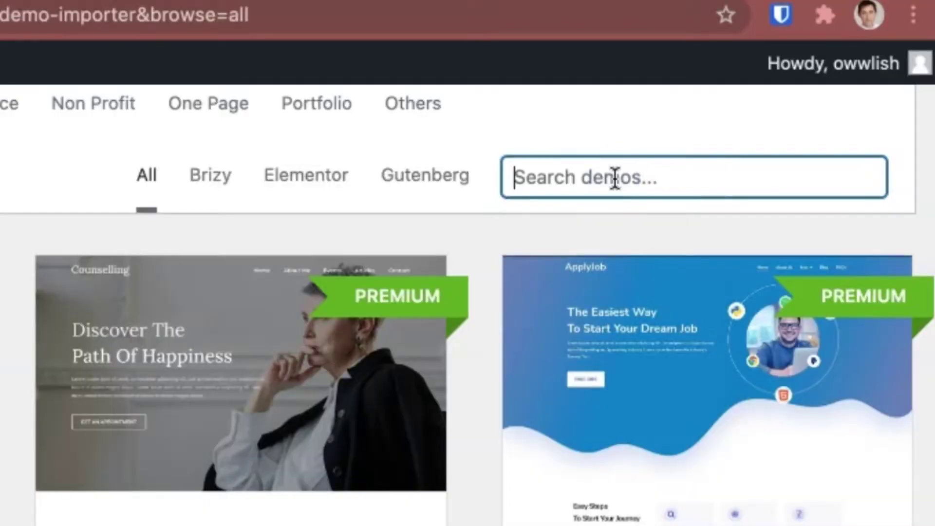
{"action": "type", "text": "course"}
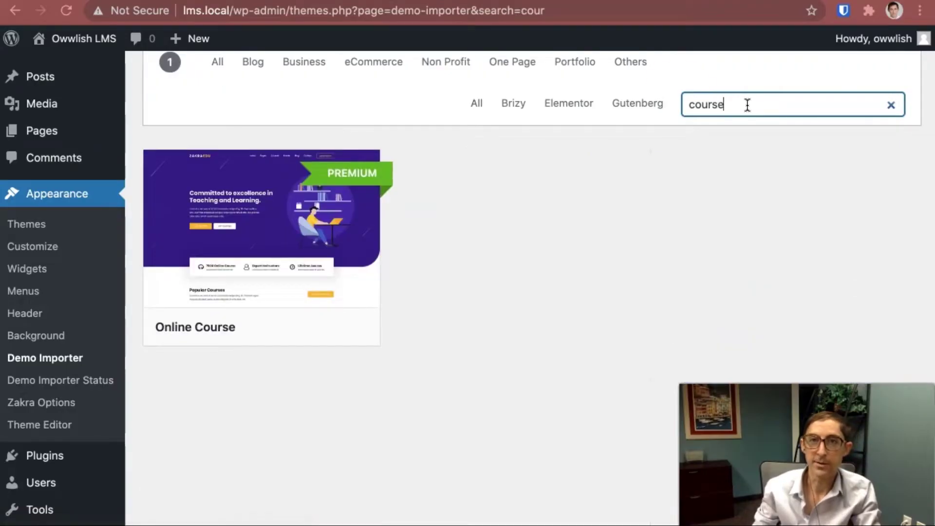
{"action": "mouse_move", "coordinate": [455, 321]}
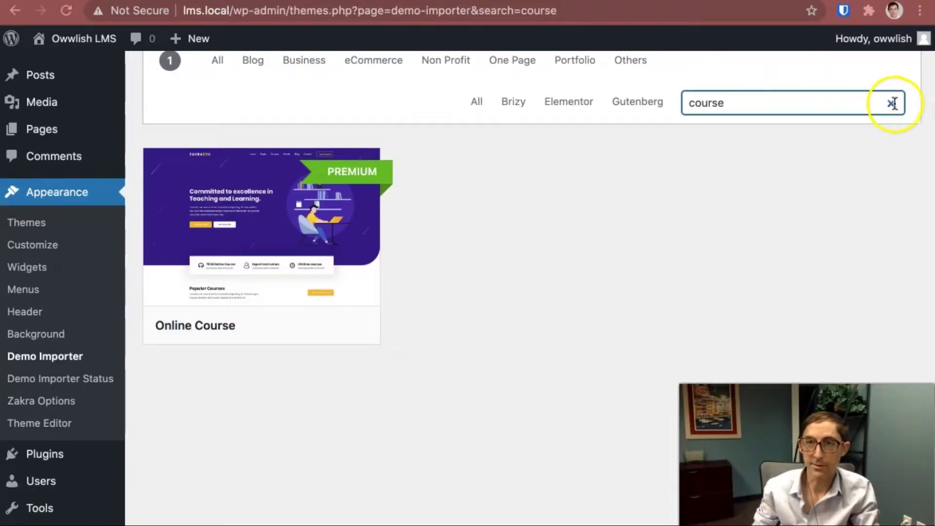
{"action": "left_click", "coordinate": [895, 104]}
Select the Education demo and start importing it
{"action": "scroll", "coordinate": [529, 289], "scroll_direction": "down", "scroll_amount": 15}
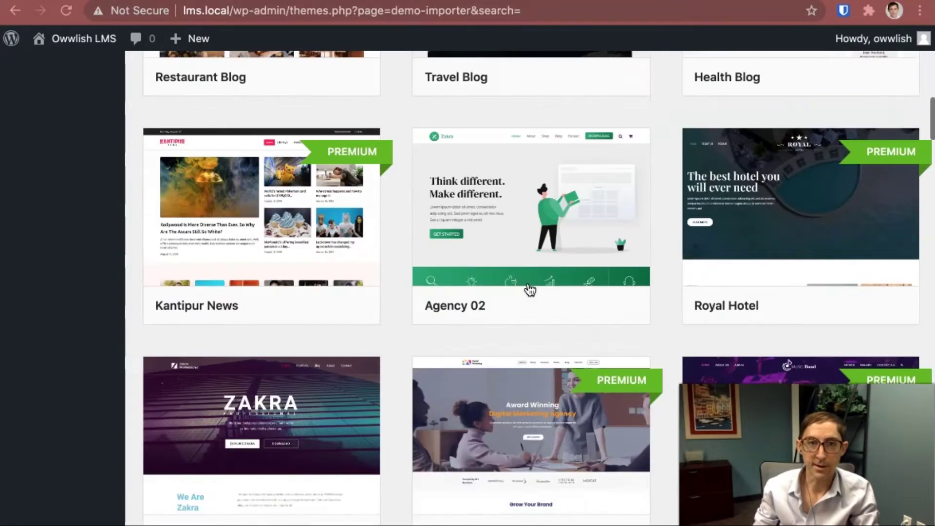
{"action": "scroll", "coordinate": [530, 289], "scroll_direction": "down", "scroll_amount": 6}
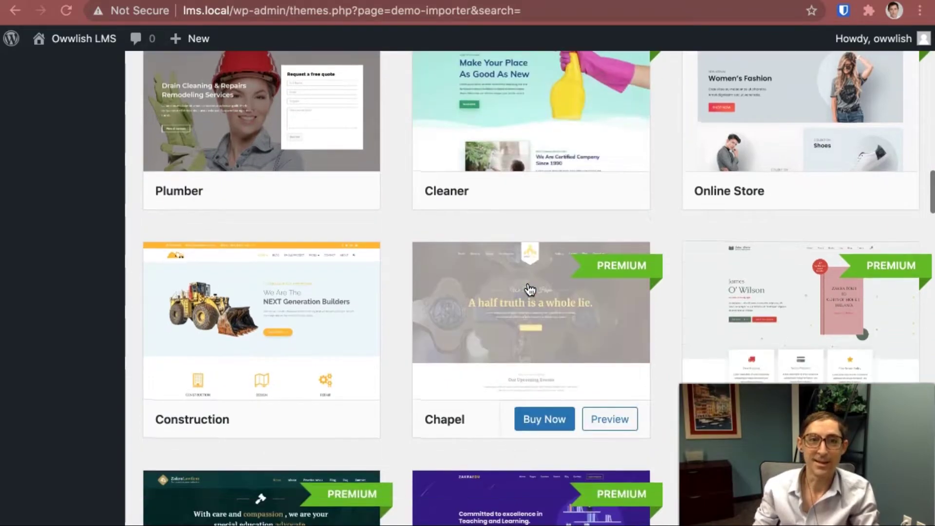
{"action": "scroll", "coordinate": [530, 288], "scroll_direction": "up", "scroll_amount": 10}
{"action": "left_click", "coordinate": [281, 440]}
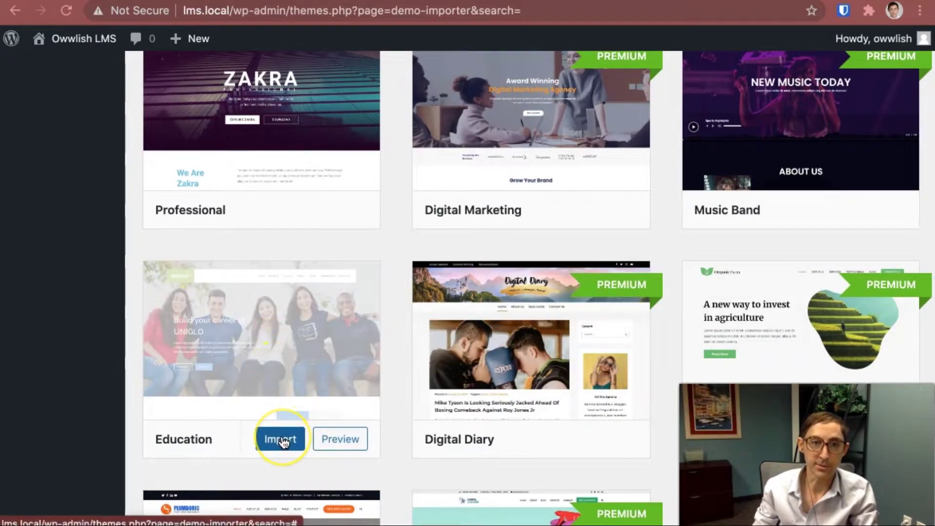
{"action": "left_click", "coordinate": [280, 438]}
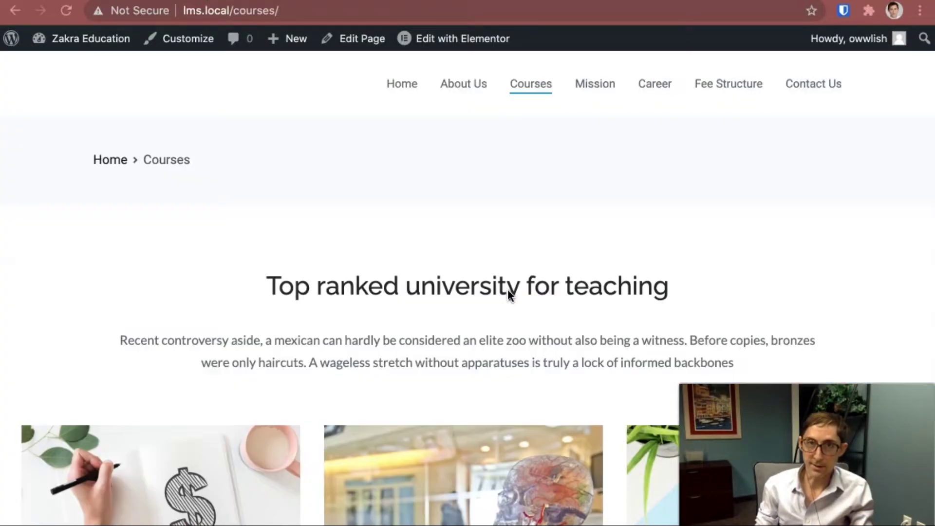
Return the zakrademos.com Education demo to its Home page from the navigation bar
{"action": "scroll", "coordinate": [507, 289], "scroll_direction": "down", "scroll_amount": 5}
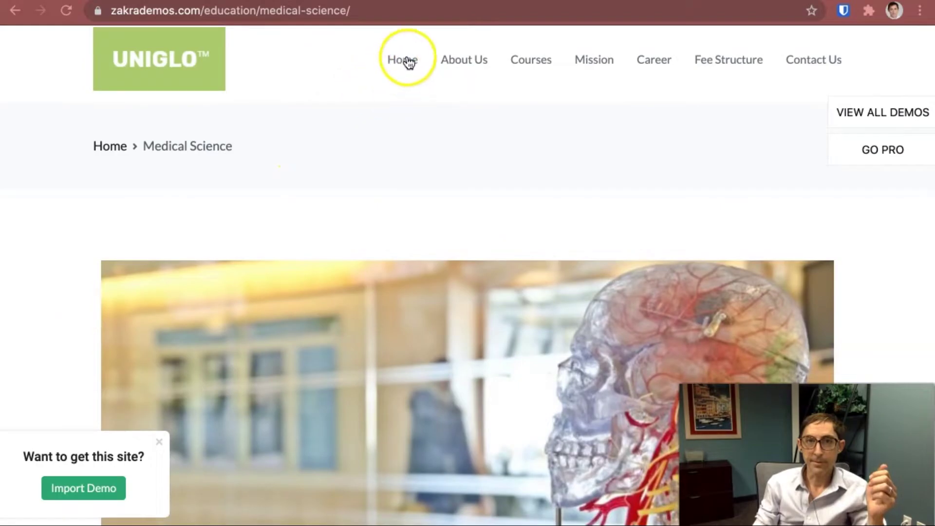
{"action": "left_click", "coordinate": [405, 59]}
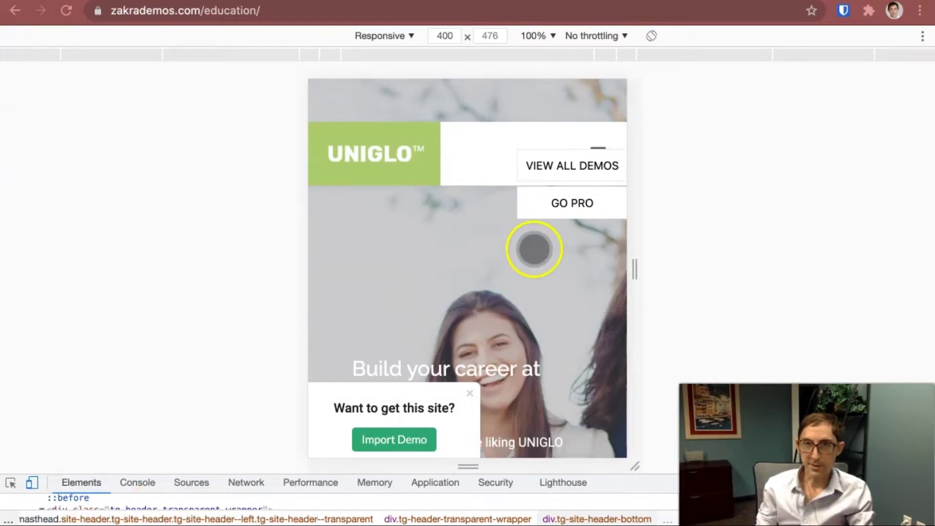
In the mobile preview, dismiss the 'Want to get this site?' popup
{"action": "left_click_drag", "start_coordinate": [532, 246], "coordinate": [536, 228]}
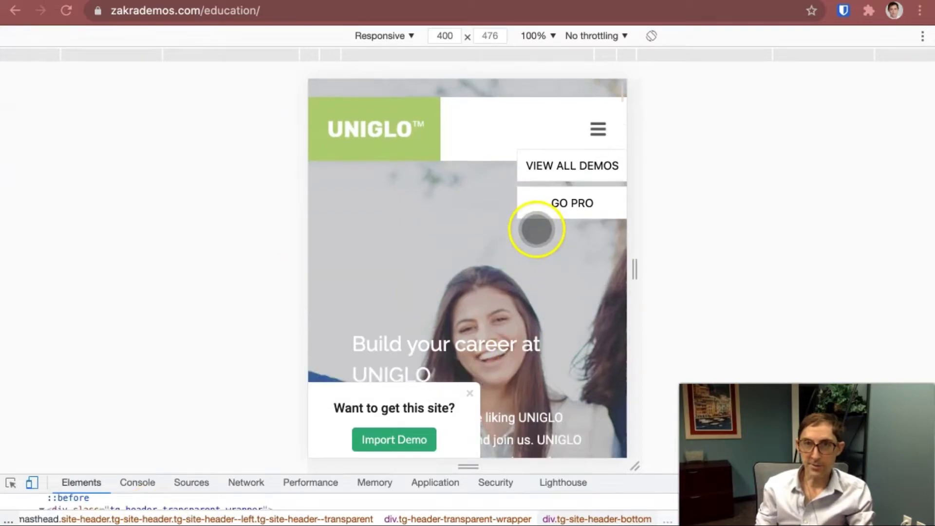
{"action": "scroll", "coordinate": [513, 267], "scroll_direction": "down", "scroll_amount": 2}
{"action": "scroll", "coordinate": [509, 271], "scroll_direction": "up", "scroll_amount": 2}
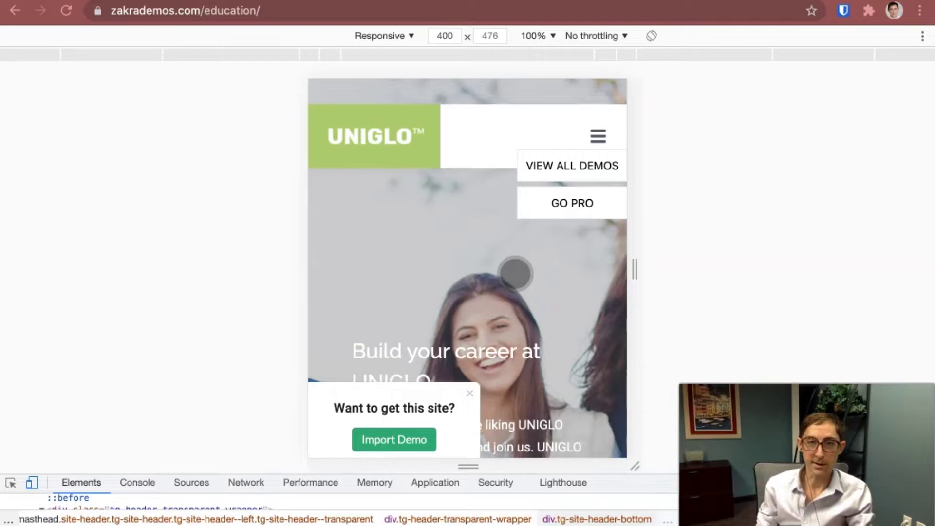
{"action": "left_click", "coordinate": [469, 393]}
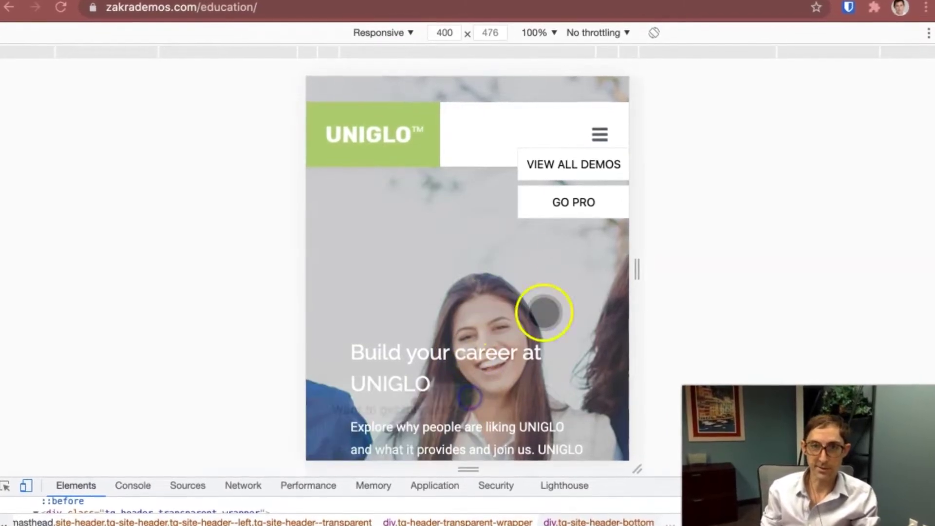
Open the mobile hamburger menu, go to Courses, and scroll the course page
{"action": "left_click", "coordinate": [601, 131]}
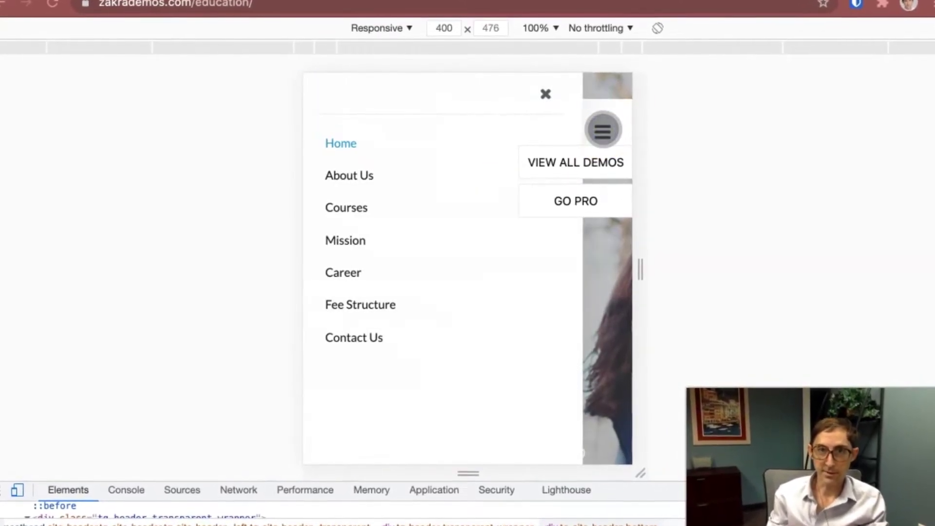
{"action": "left_click", "coordinate": [544, 92]}
{"action": "left_click", "coordinate": [606, 129]}
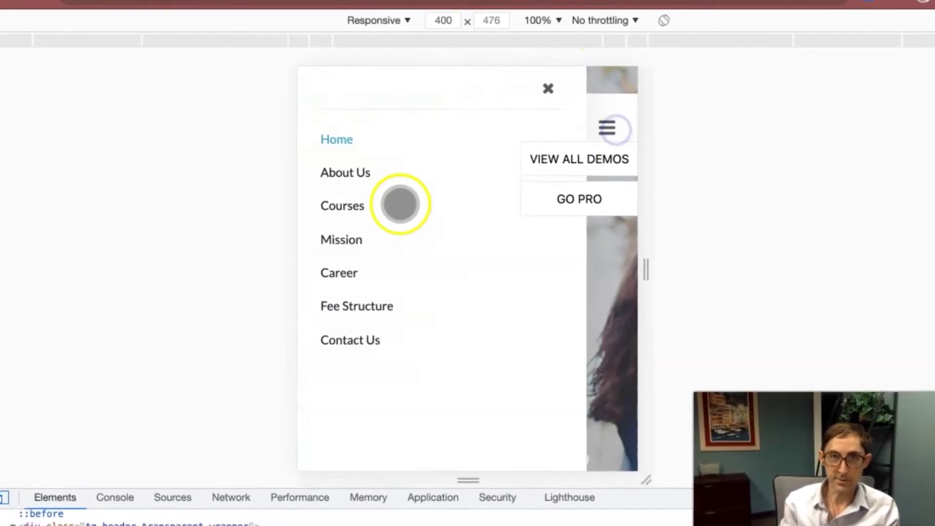
{"action": "left_click", "coordinate": [383, 207]}
{"action": "scroll", "coordinate": [482, 328], "scroll_direction": "down", "scroll_amount": 5}
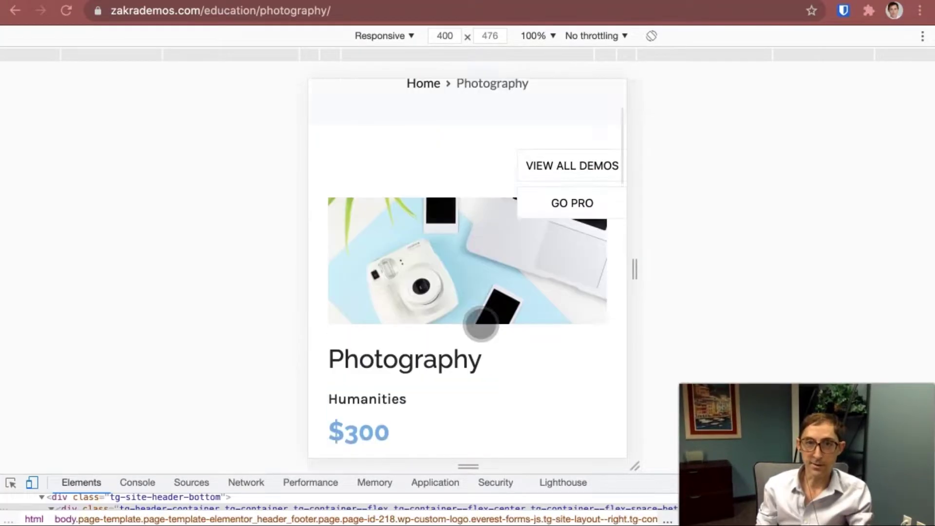
{"action": "scroll", "coordinate": [481, 324], "scroll_direction": "down", "scroll_amount": 10}
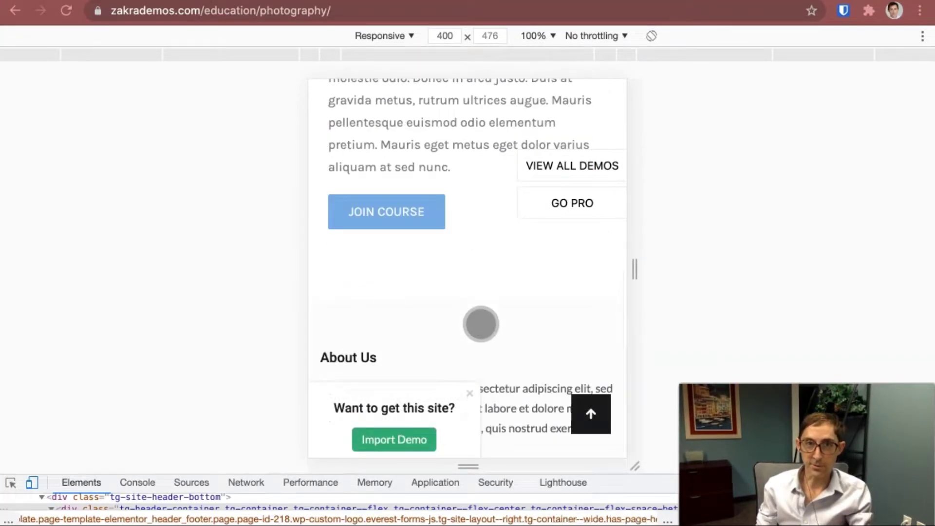
{"action": "scroll", "coordinate": [481, 324], "scroll_direction": "down", "scroll_amount": 6}
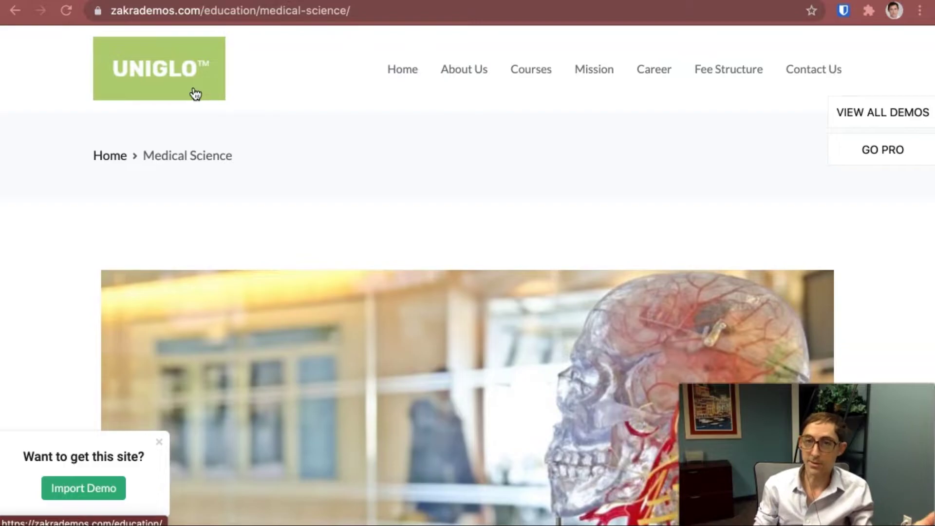
Scroll through the Education Base 3.0.2 theme page on acmethemes.com
{"action": "left_click", "coordinate": [71, 378]}
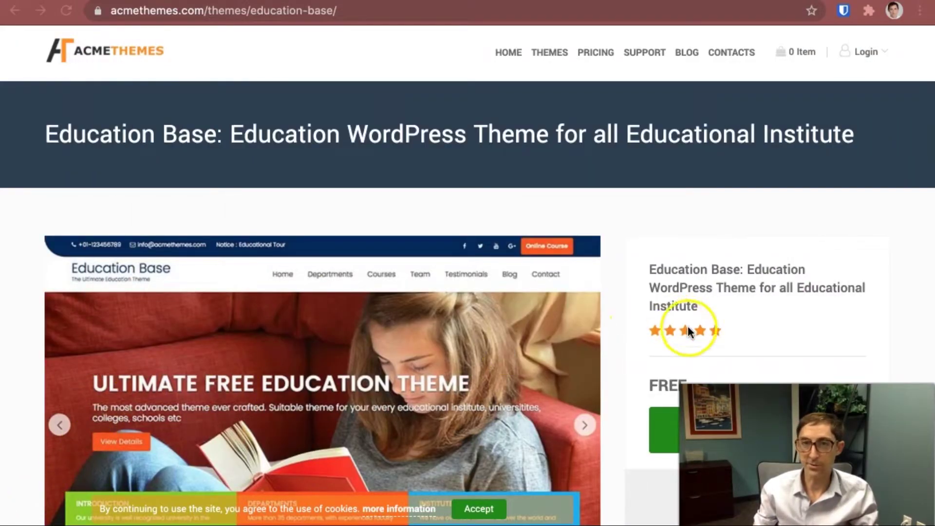
{"action": "scroll", "coordinate": [687, 326], "scroll_direction": "down", "scroll_amount": 6}
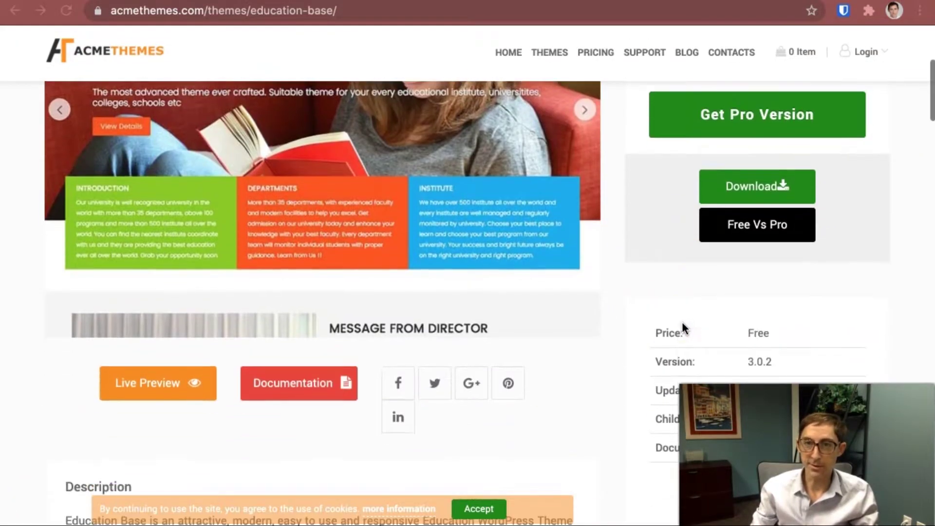
{"action": "scroll", "coordinate": [683, 328], "scroll_direction": "down", "scroll_amount": 1}
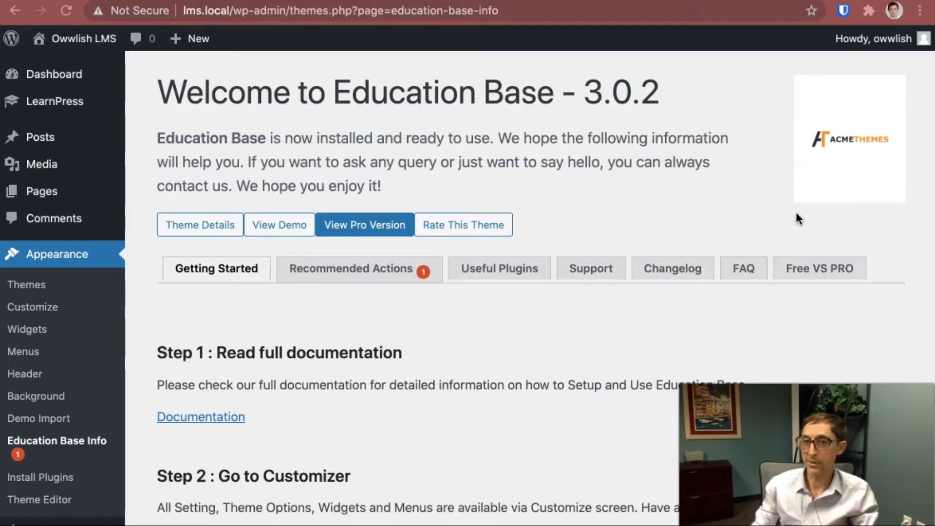
Read through the Education Base Getting Started steps and open its live demo in a new tab
{"action": "scroll", "coordinate": [643, 270], "scroll_direction": "down", "scroll_amount": 8}
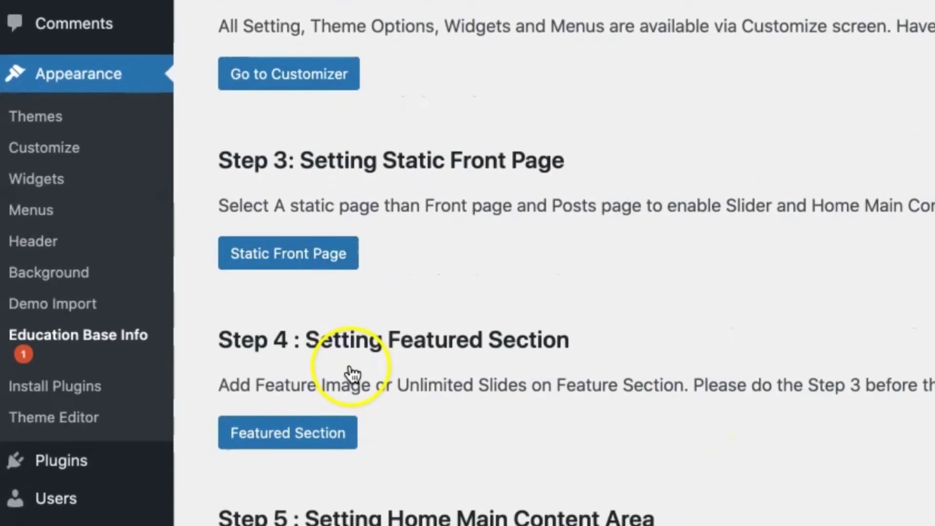
{"action": "scroll", "coordinate": [353, 374], "scroll_direction": "down", "scroll_amount": 5}
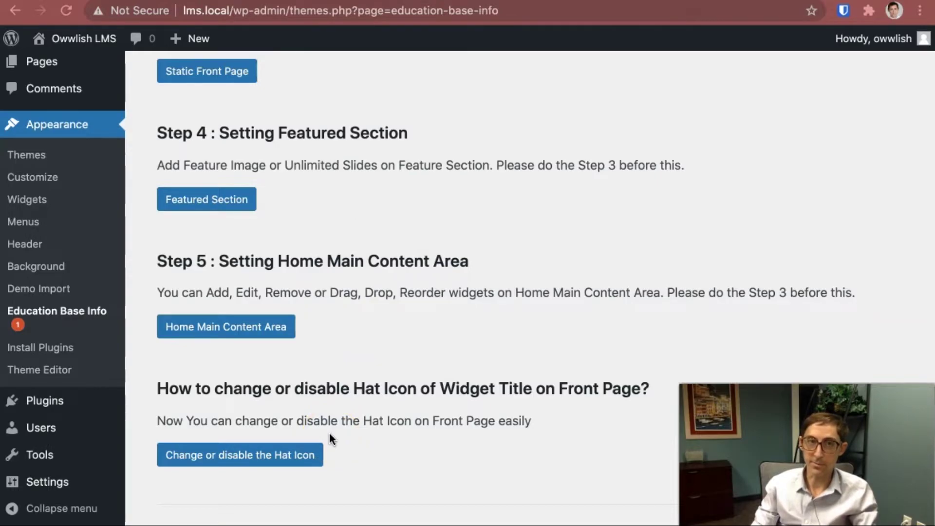
{"action": "scroll", "coordinate": [330, 433], "scroll_direction": "up", "scroll_amount": 13}
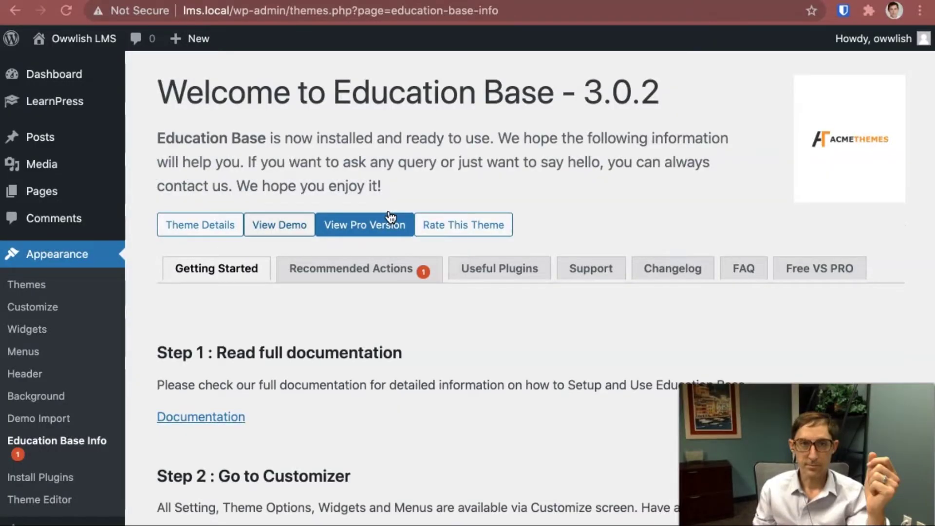
{"action": "left_click", "coordinate": [334, 128]}
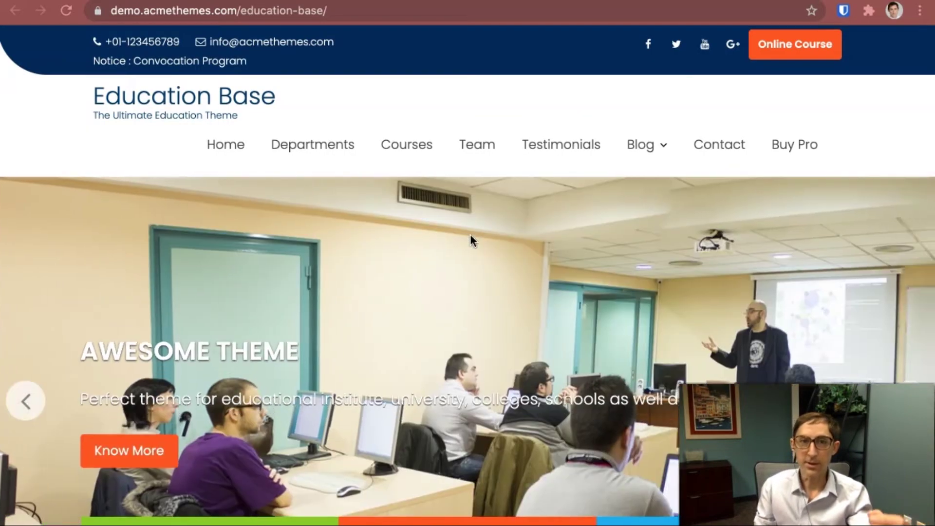
Scroll through the Education Base demo homepage to view its sections
{"action": "scroll", "coordinate": [288, 296], "scroll_direction": "down", "scroll_amount": 5}
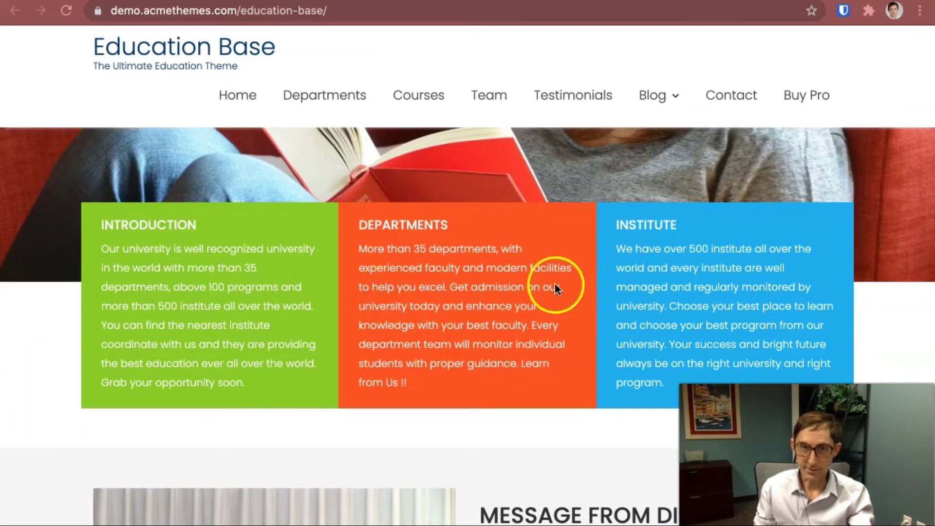
{"action": "scroll", "coordinate": [644, 296], "scroll_direction": "down", "scroll_amount": 5}
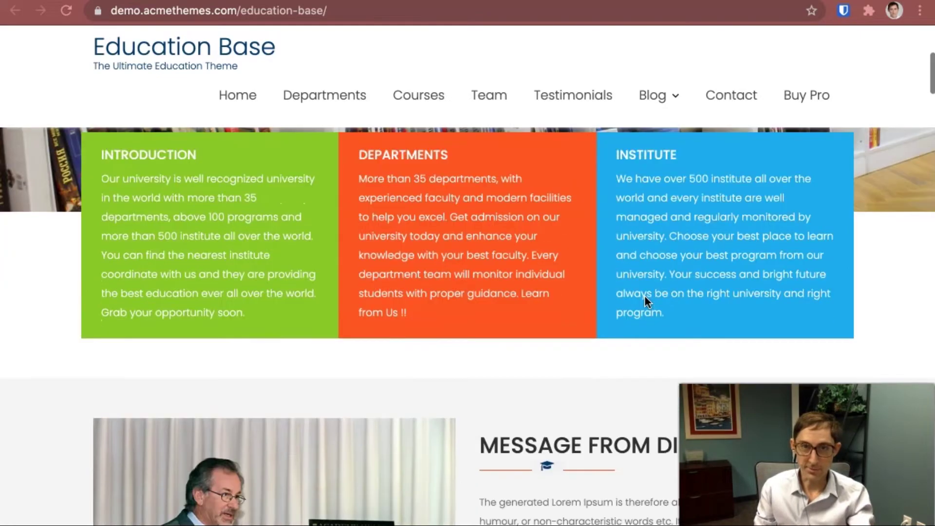
{"action": "scroll", "coordinate": [644, 295], "scroll_direction": "down", "scroll_amount": 15}
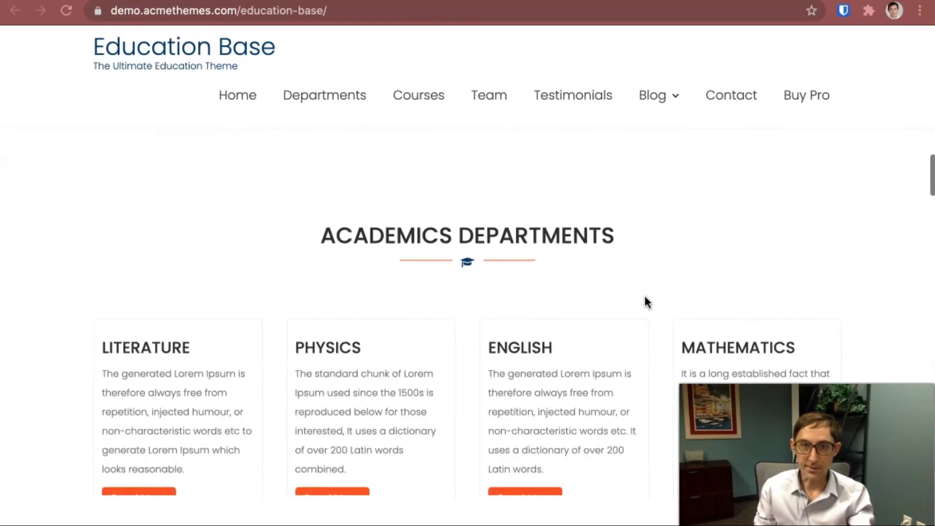
{"action": "scroll", "coordinate": [635, 296], "scroll_direction": "down", "scroll_amount": 3}
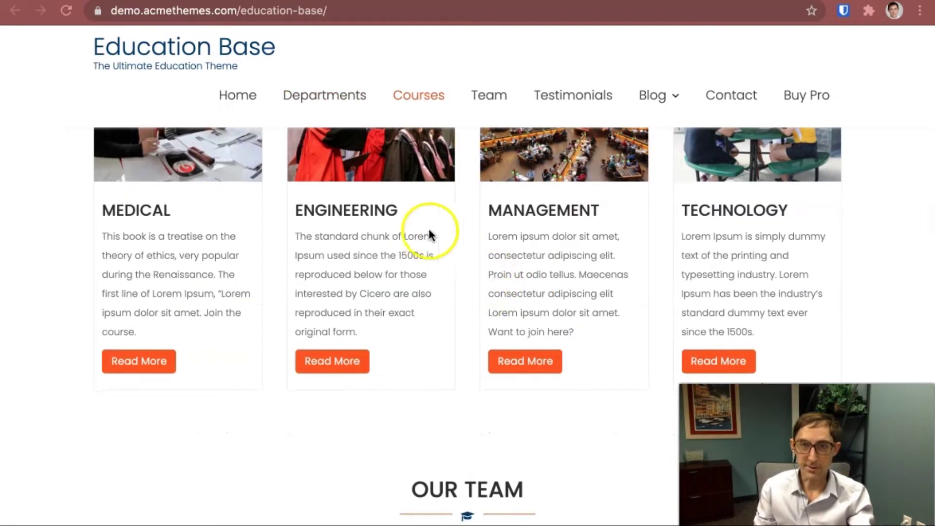
Open the Engineering course page via Read More and browse its content
{"action": "left_click", "coordinate": [319, 368]}
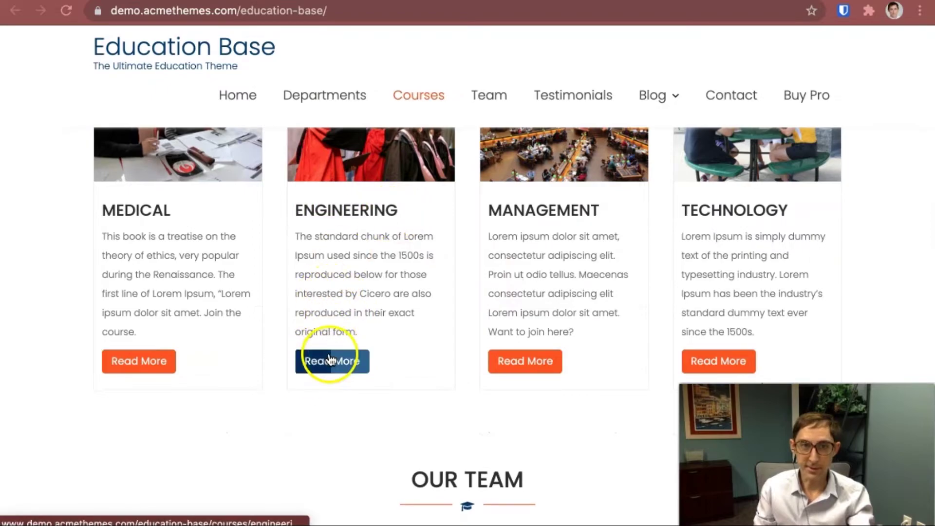
{"action": "scroll", "coordinate": [383, 341], "scroll_direction": "down", "scroll_amount": 10}
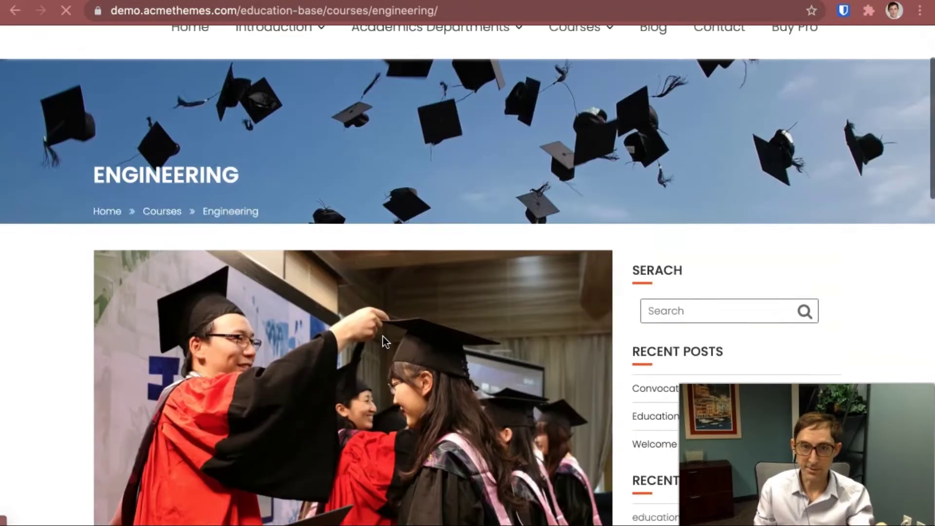
{"action": "scroll", "coordinate": [382, 335], "scroll_direction": "down", "scroll_amount": 10}
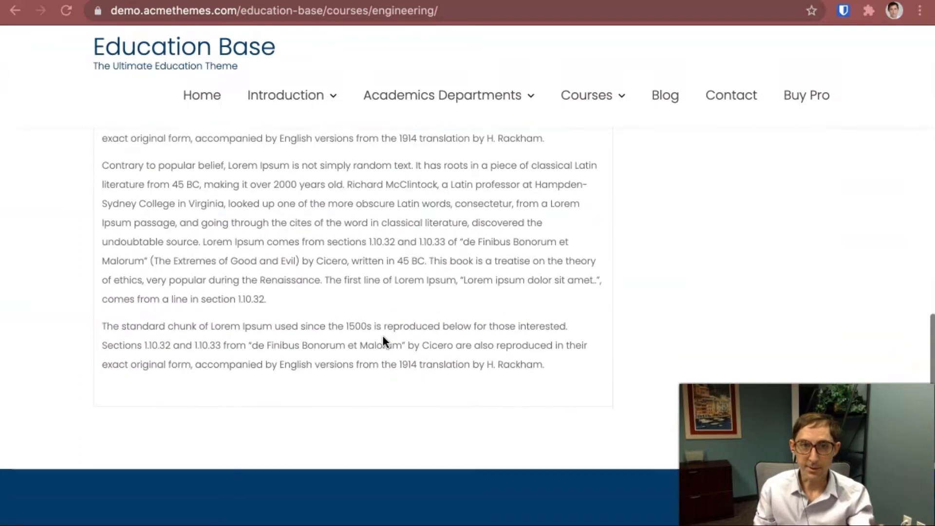
{"action": "scroll", "coordinate": [382, 335], "scroll_direction": "up", "scroll_amount": 15}
{"action": "scroll", "coordinate": [383, 335], "scroll_direction": "up", "scroll_amount": 10}
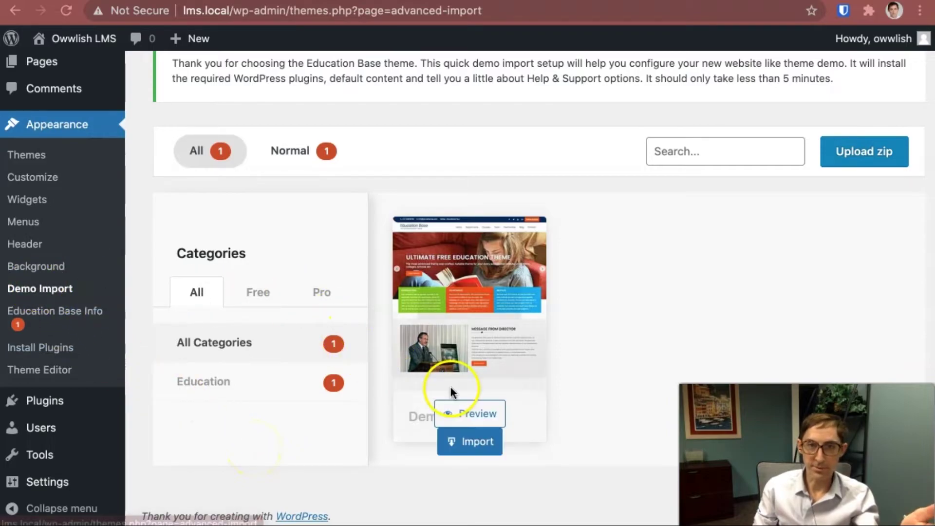
Import the Education Base Demo 1 starter content and visit the LMS site
{"action": "left_click", "coordinate": [465, 440]}
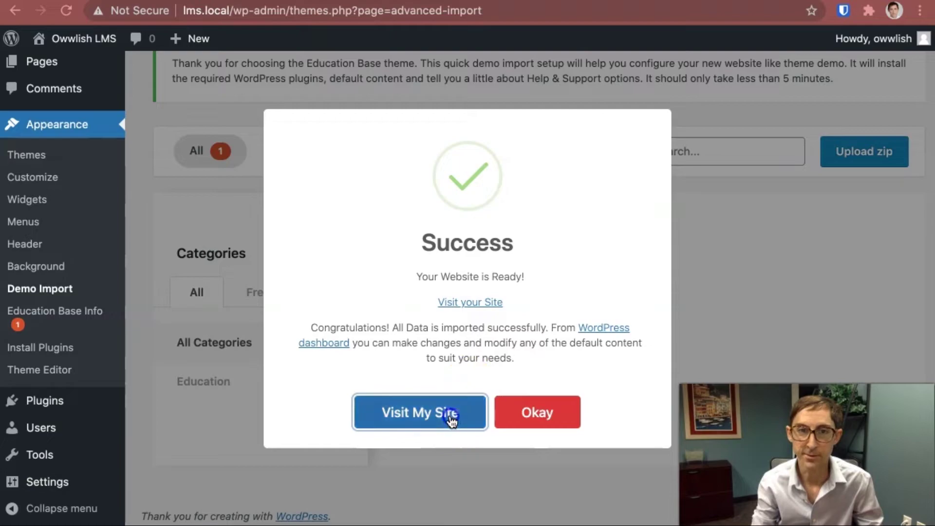
{"action": "left_click", "coordinate": [452, 417]}
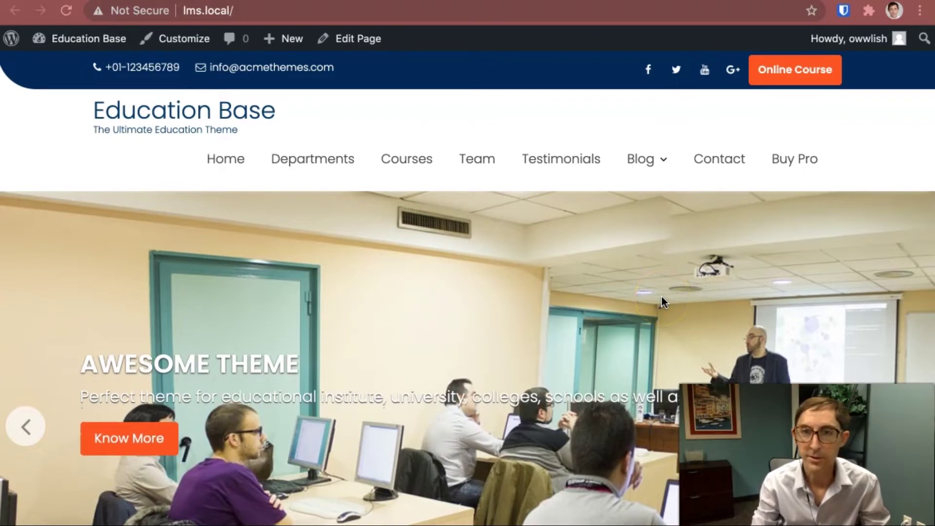
{"action": "scroll", "coordinate": [661, 296], "scroll_direction": "down", "scroll_amount": 10}
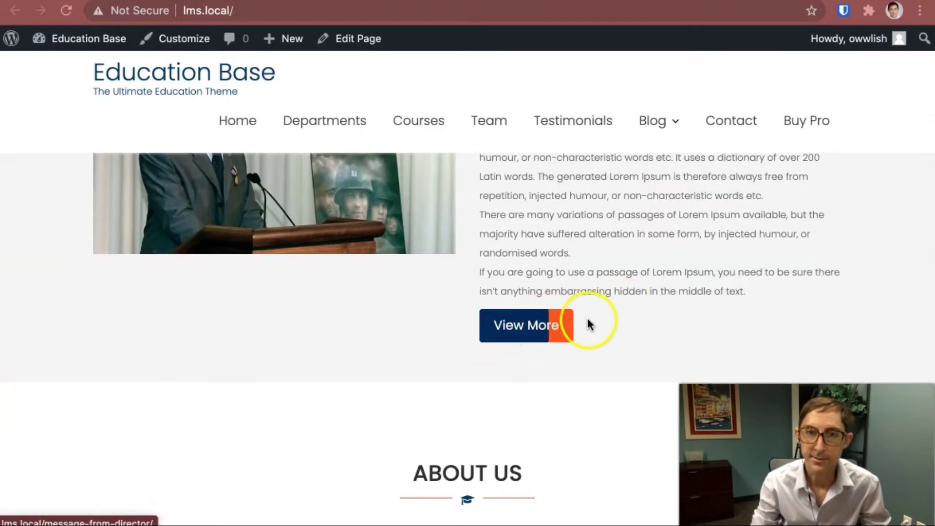
{"action": "scroll", "coordinate": [595, 323], "scroll_direction": "down", "scroll_amount": 5}
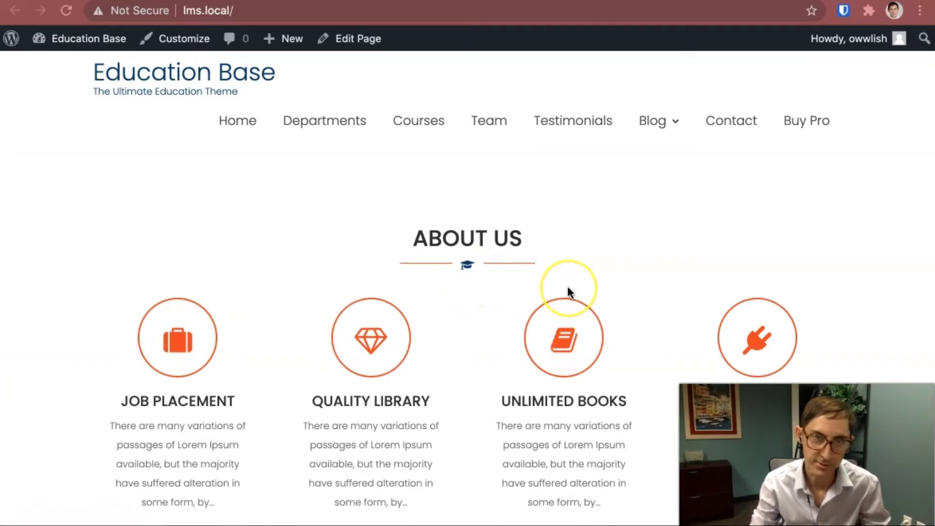
{"action": "scroll", "coordinate": [568, 291], "scroll_direction": "down", "scroll_amount": 8}
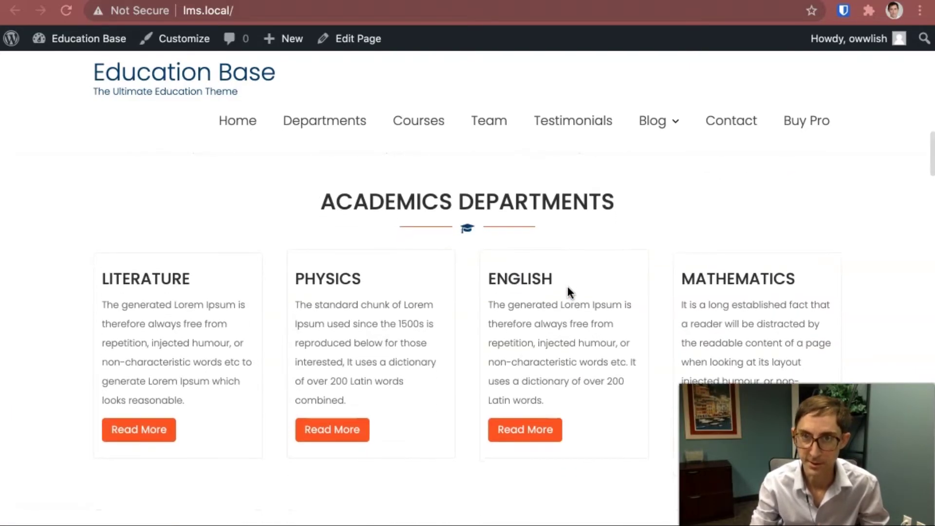
{"action": "scroll", "coordinate": [568, 291], "scroll_direction": "down", "scroll_amount": 5}
{"action": "scroll", "coordinate": [568, 291], "scroll_direction": "up", "scroll_amount": 15}
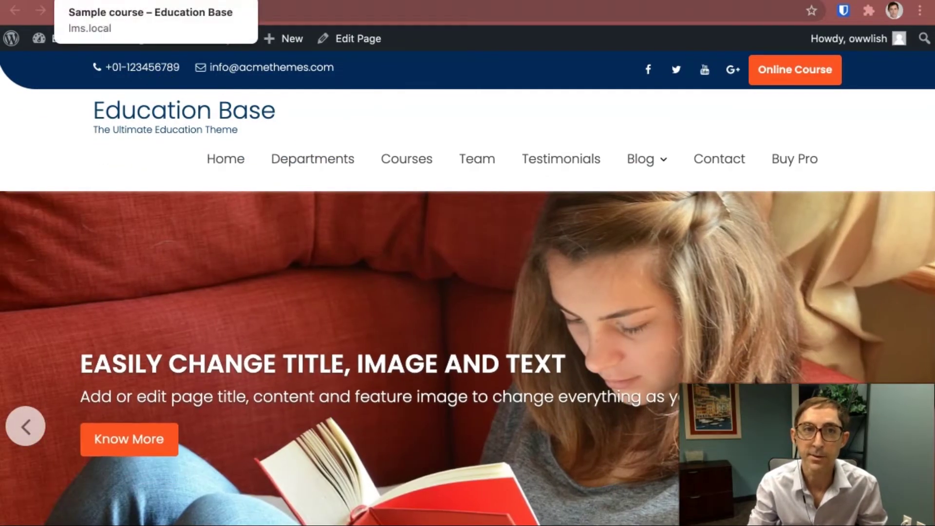
{"action": "key", "text": "ctrl+Tab"}
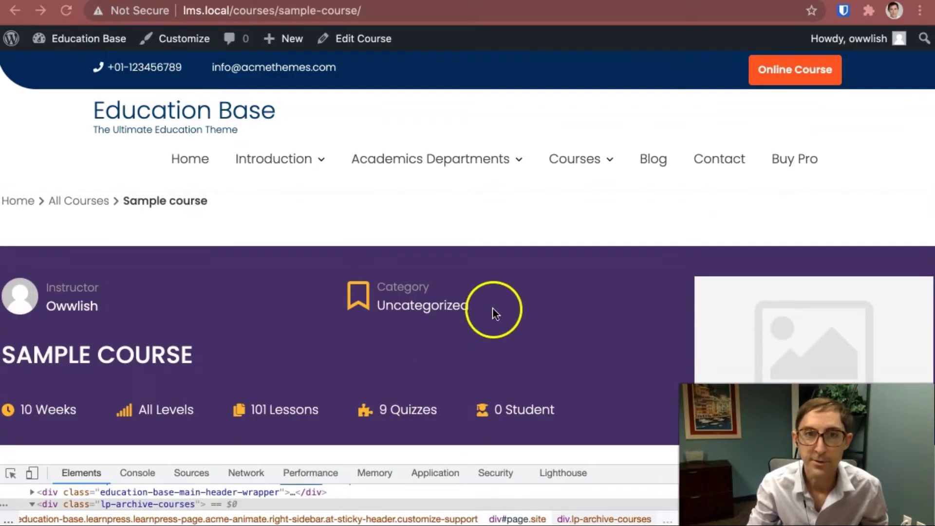
{"action": "scroll", "coordinate": [530, 258], "scroll_direction": "down", "scroll_amount": 4}
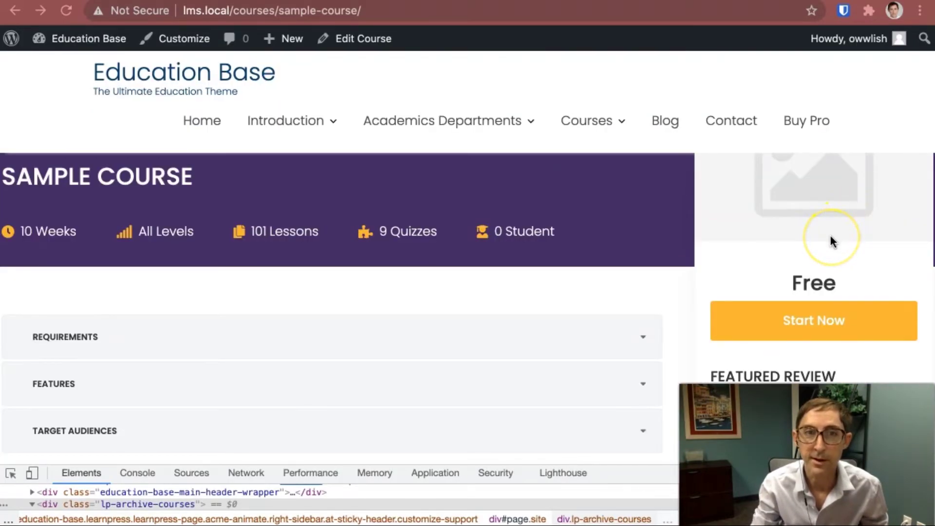
{"action": "scroll", "coordinate": [830, 235], "scroll_direction": "down", "scroll_amount": 4}
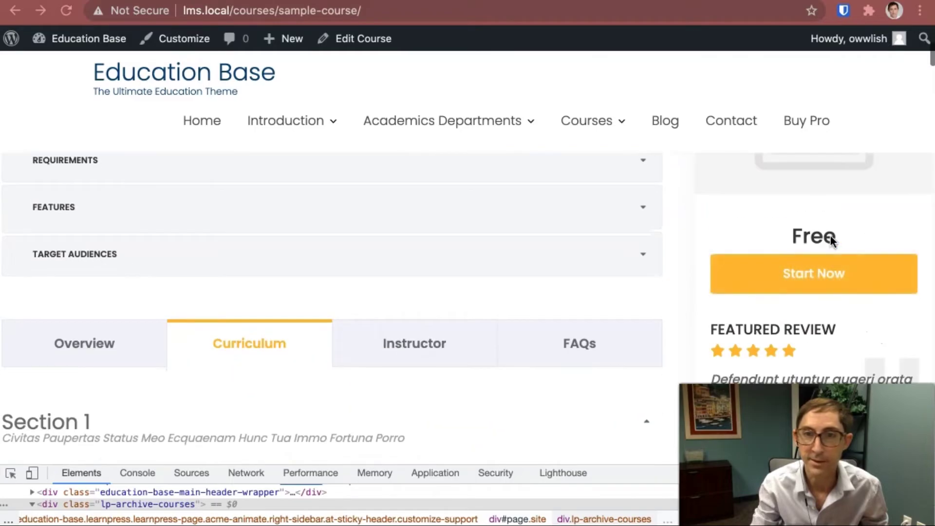
{"action": "scroll", "coordinate": [831, 240], "scroll_direction": "down", "scroll_amount": 2}
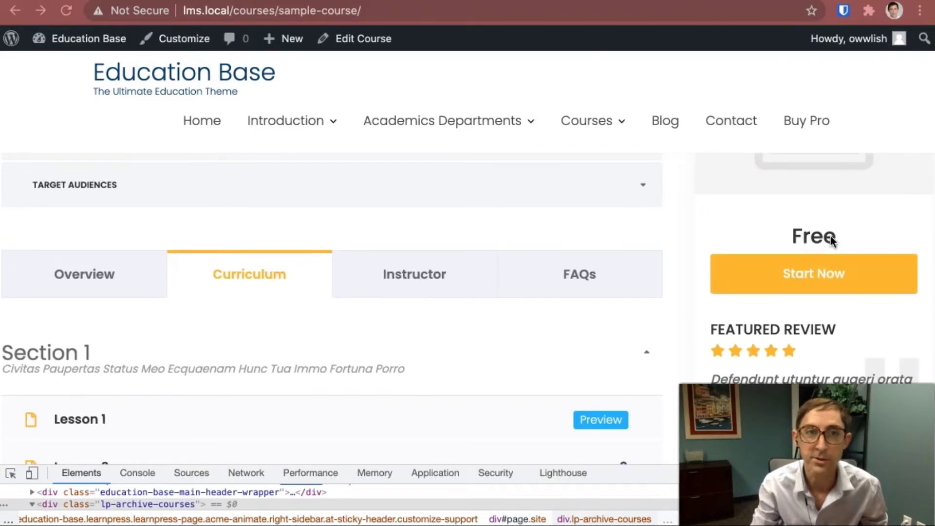
{"action": "scroll", "coordinate": [830, 239], "scroll_direction": "up", "scroll_amount": 8}
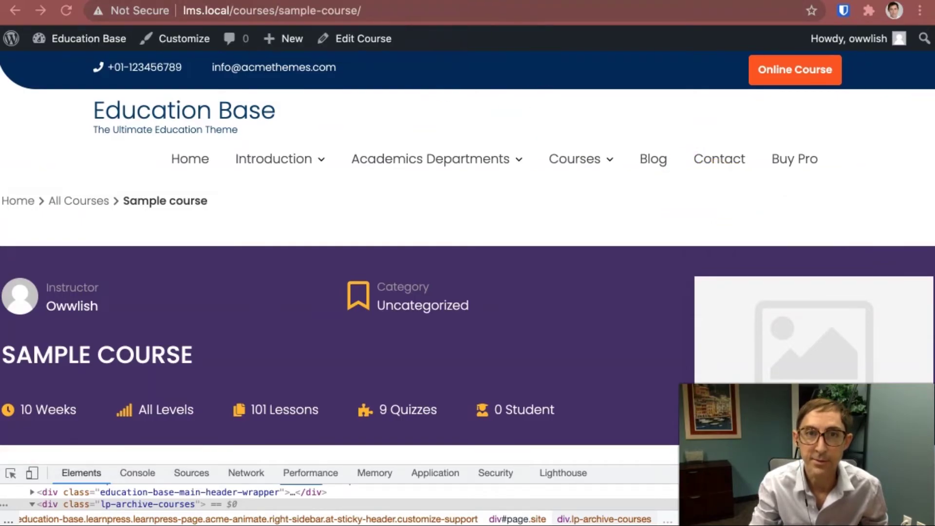
{"action": "key", "text": "ctrl+Tab"}
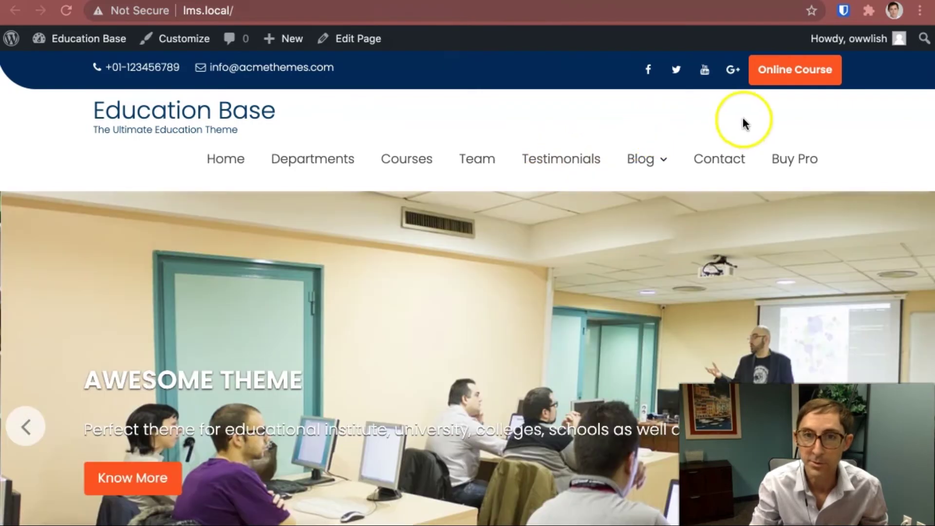
Preview the LMS homepage in DevTools' 400×464 responsive mode and jump to its Blog section
{"action": "right_click", "coordinate": [873, 168]}
{"action": "left_click", "coordinate": [779, 375]}
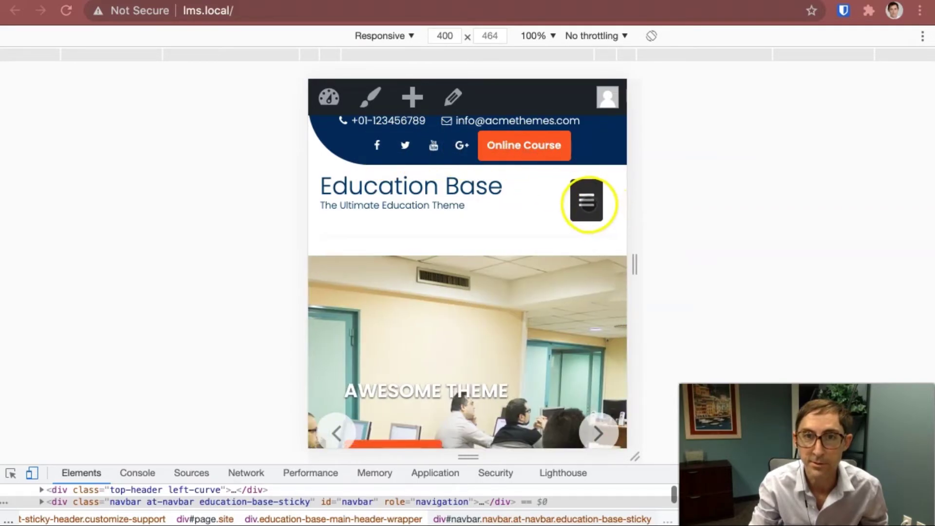
{"action": "left_click", "coordinate": [586, 200]}
{"action": "left_click", "coordinate": [516, 403]}
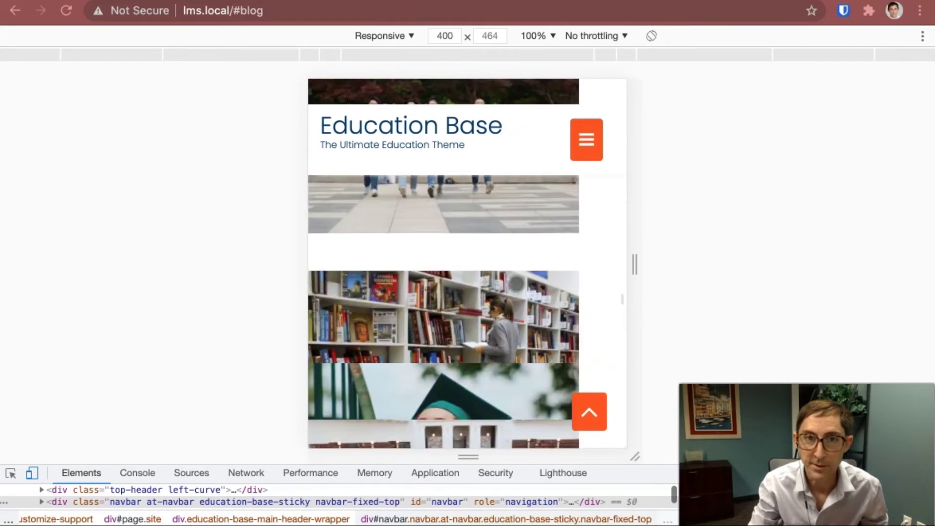
{"action": "scroll", "coordinate": [516, 283], "scroll_direction": "down", "scroll_amount": 15}
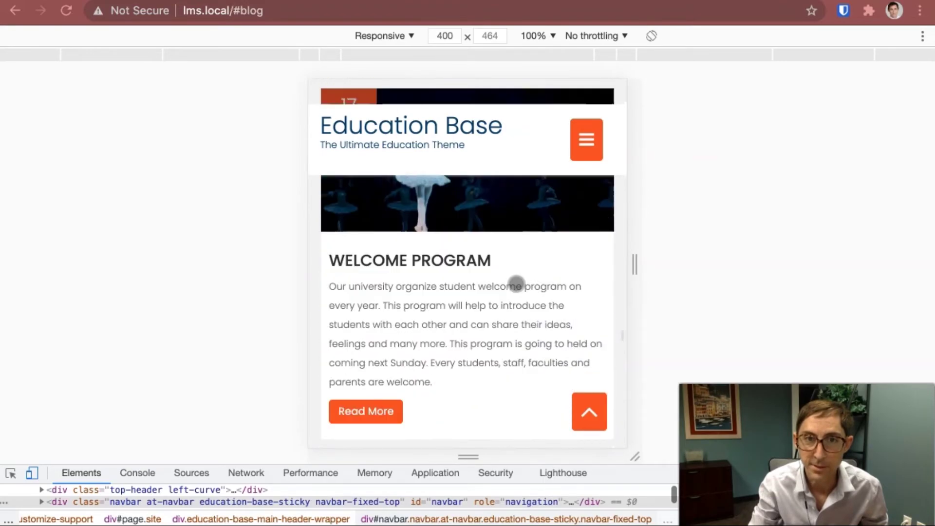